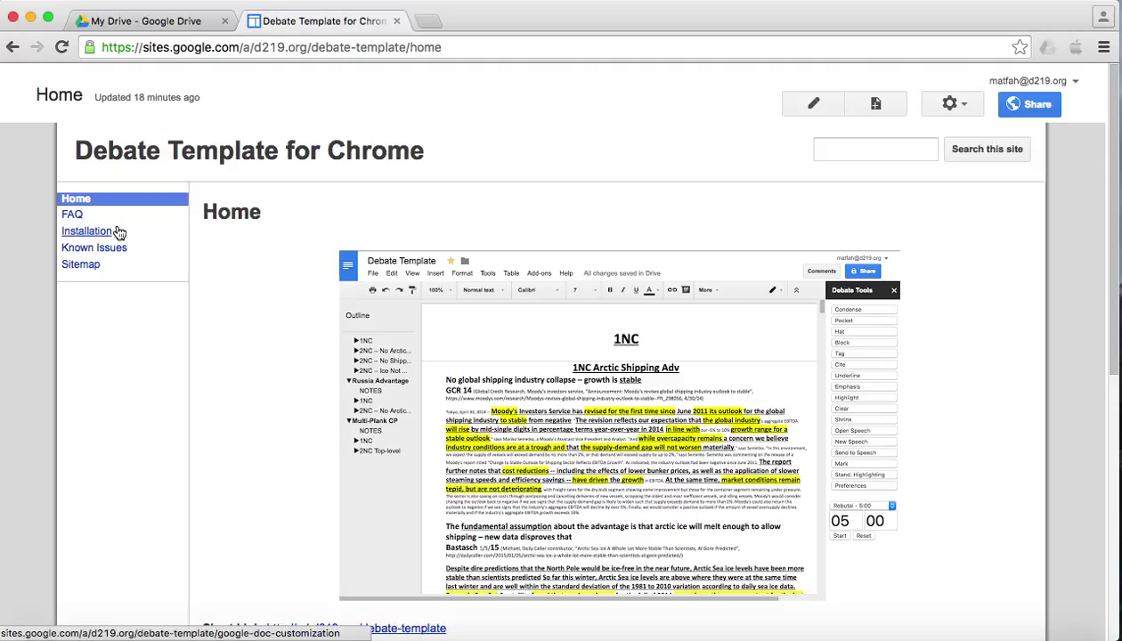
- Scroll the Debate Template for Chrome site and open its Installation page from the left sidebar
scroll(314, 271, down, 1)
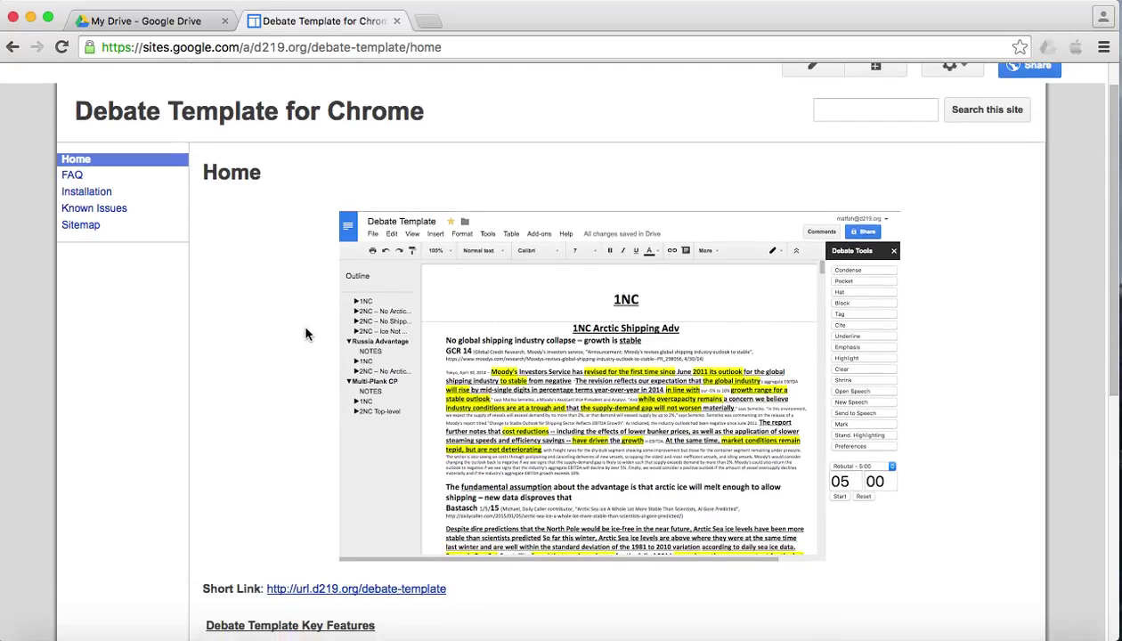
scroll(294, 411, down, 2)
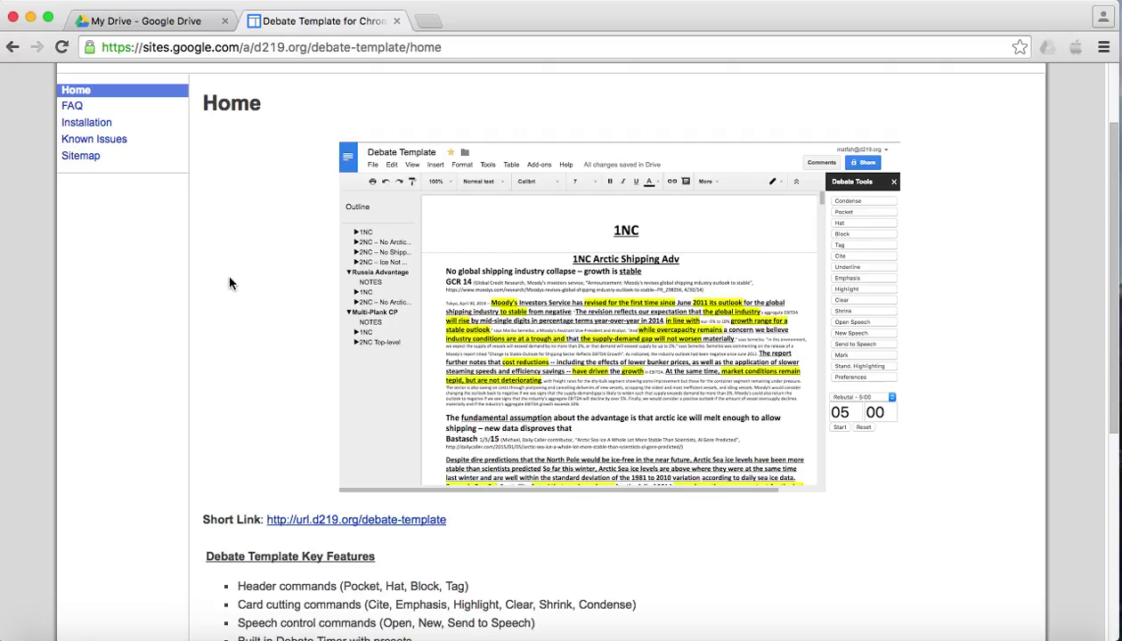
click(98, 128)
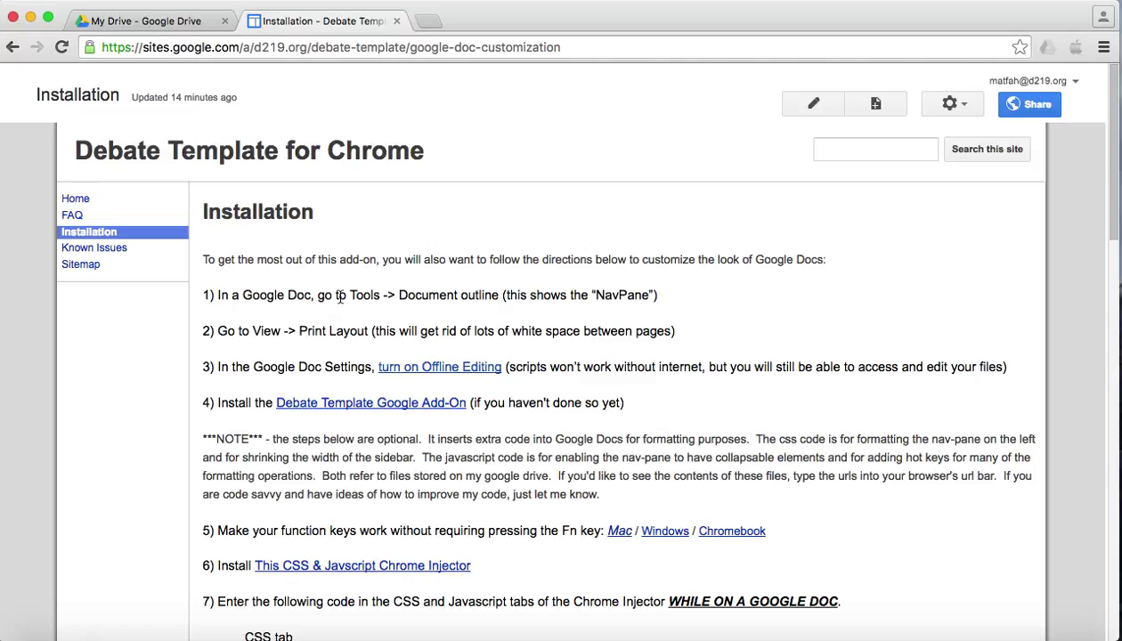
- Create a new blank Google Docs document from Drive and title it 'Example Doc'
click(123, 19)
click(100, 197)
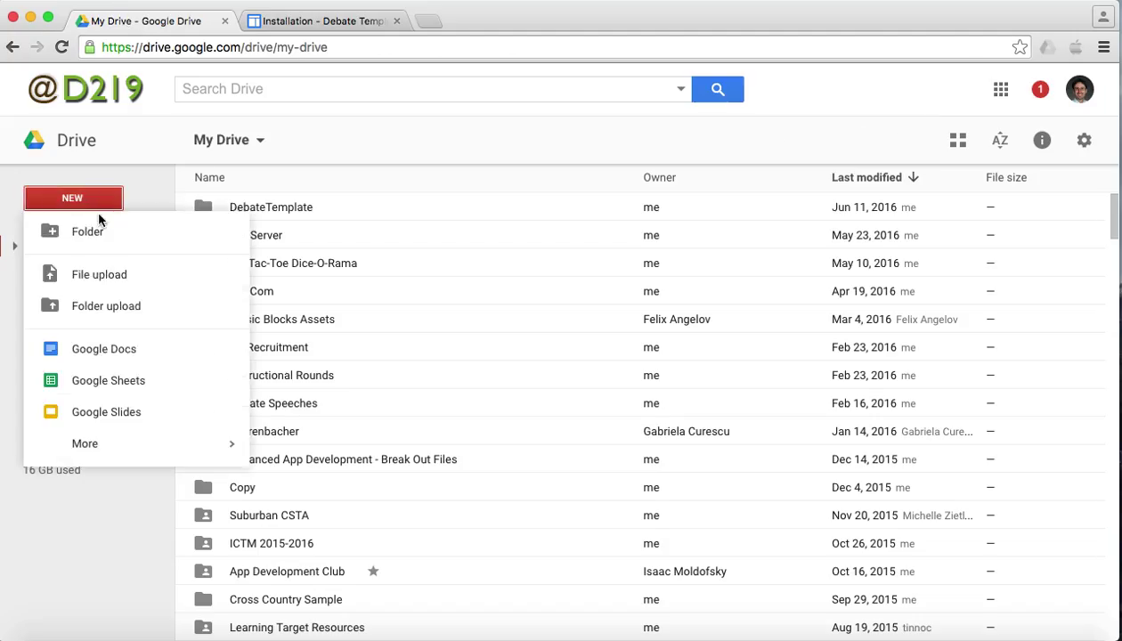
click(99, 348)
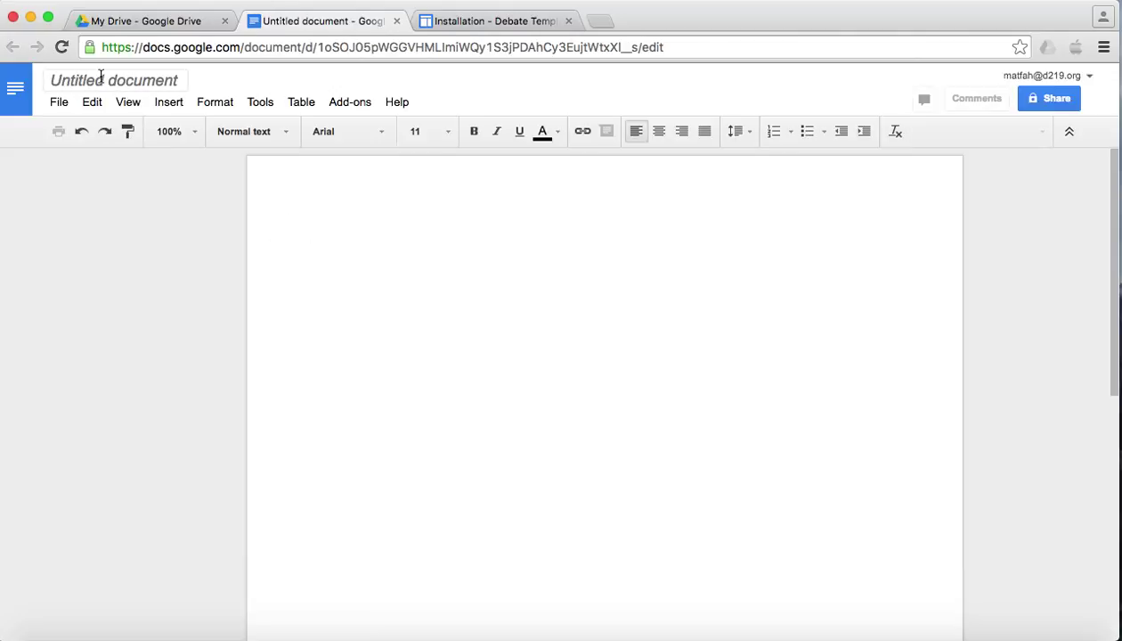
click(102, 79)
text(Exam)
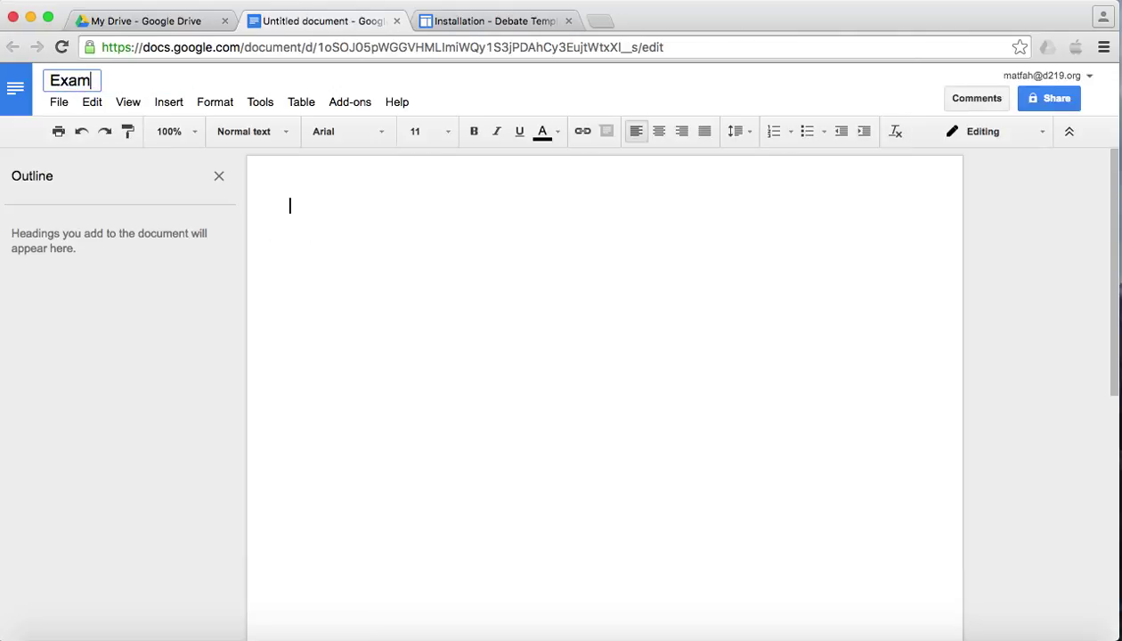
text(ple Doc)
key(Return)
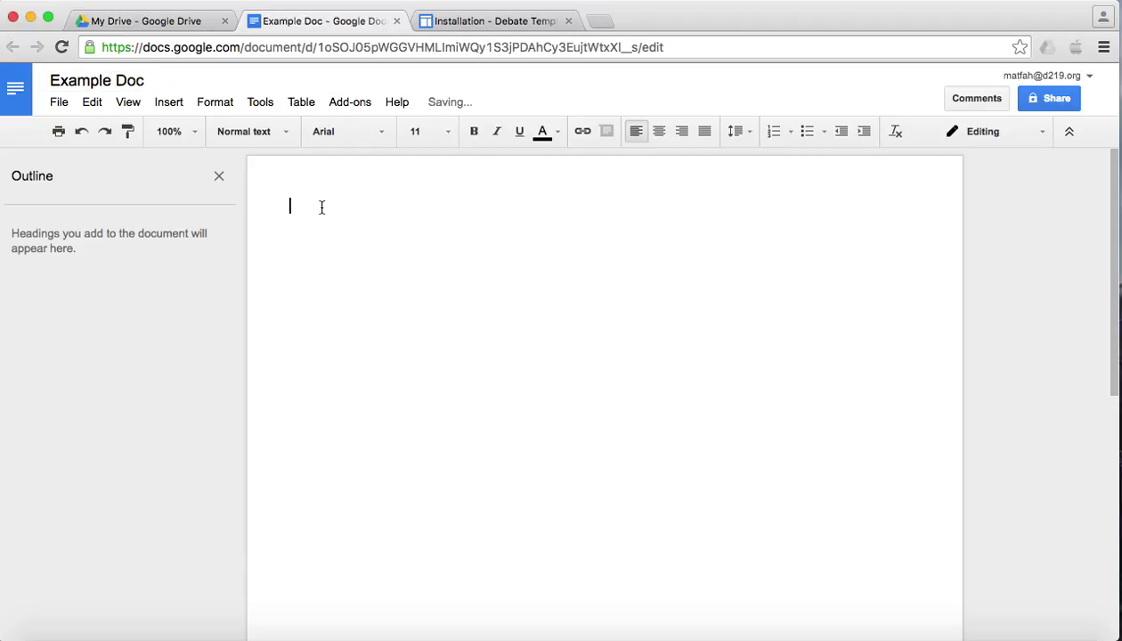
- Close the outline panel, then show it again via Tools > Document outline
click(219, 177)
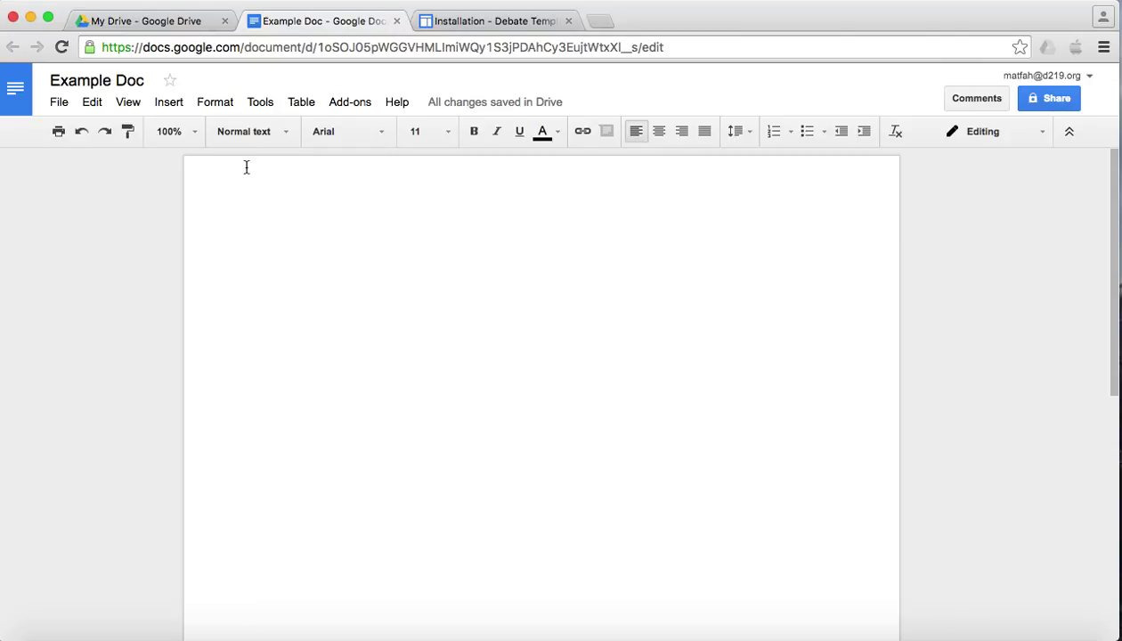
click(267, 102)
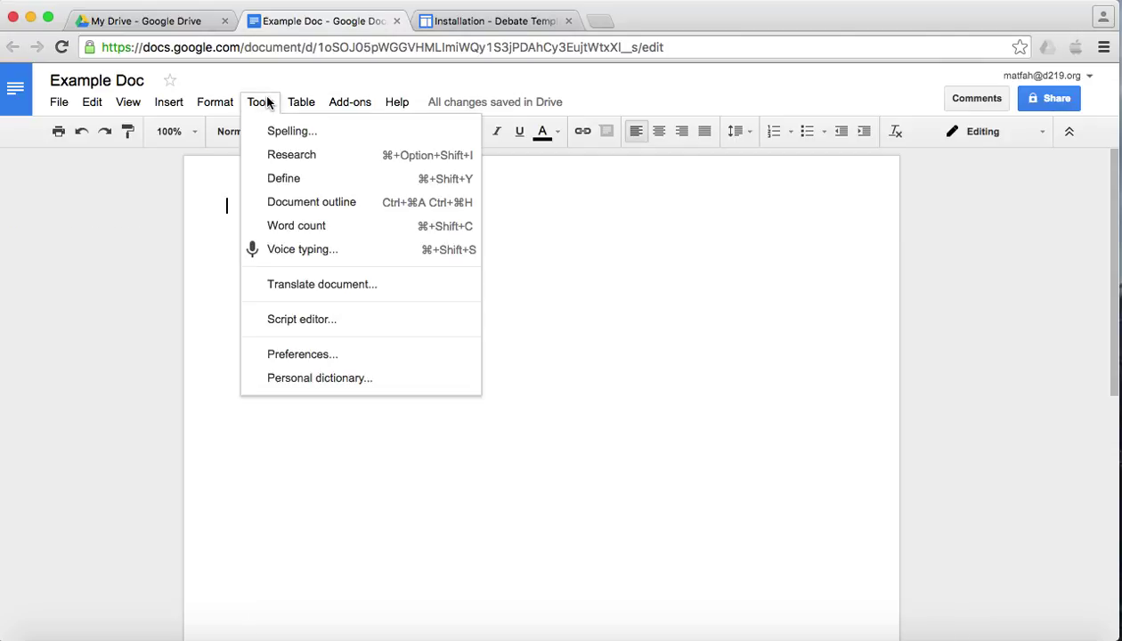
click(307, 203)
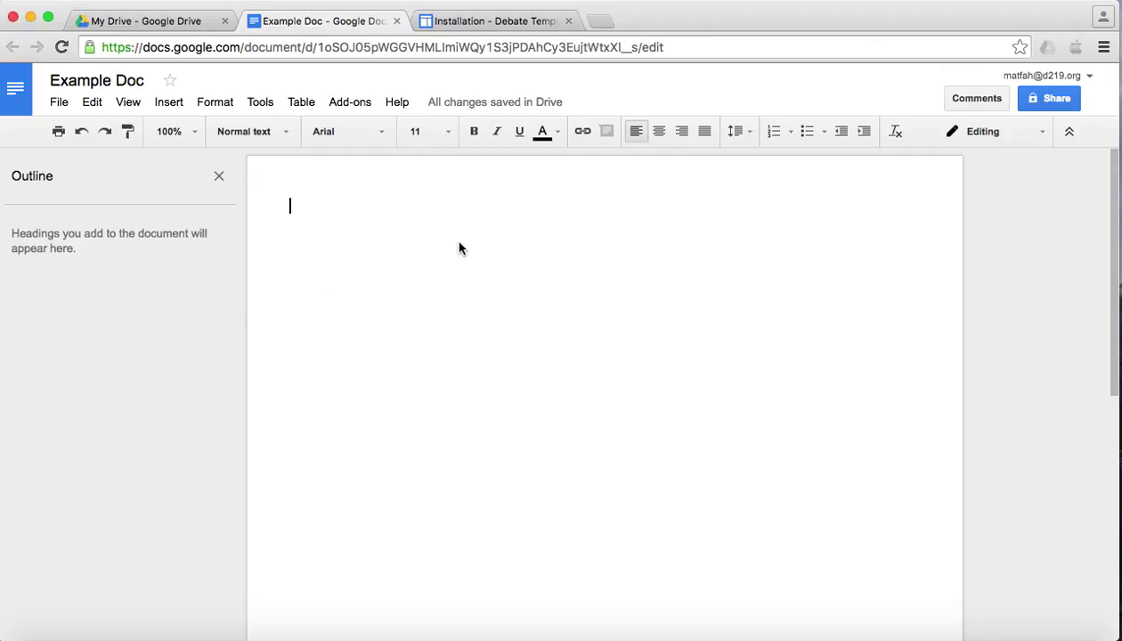
- Go back to Example Doc and toggle Print layout in the View menu
click(487, 25)
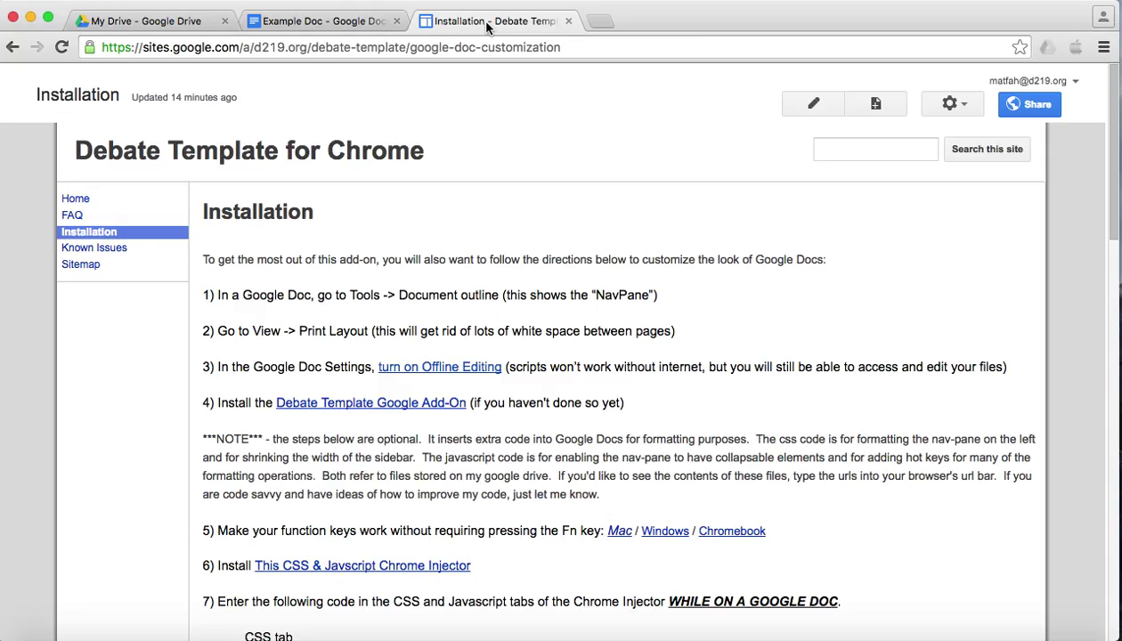
click(278, 24)
click(126, 103)
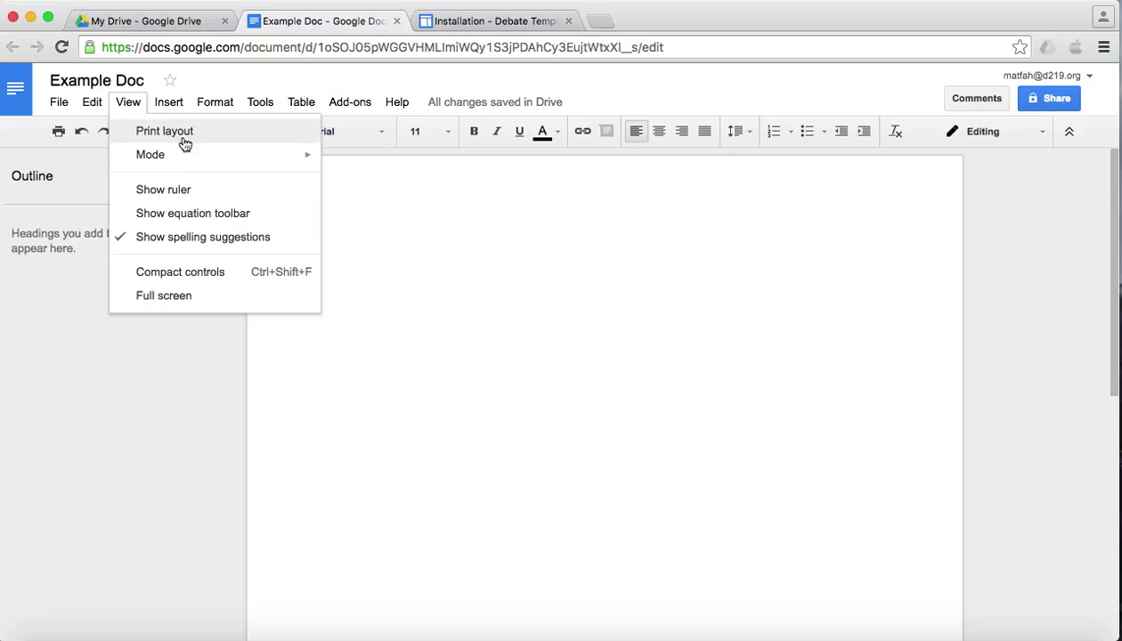
click(356, 196)
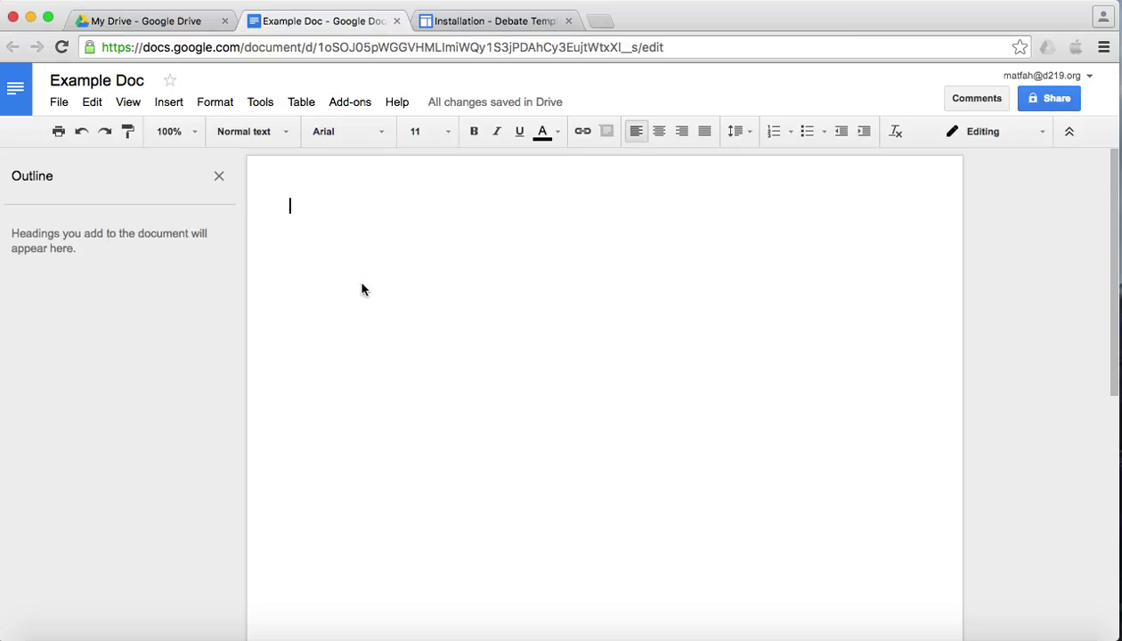
- Type 'Hello' on the first line, then insert a header containing 'World'
text(Hellow)
key(BackSpace)
key(Return)
click(168, 102)
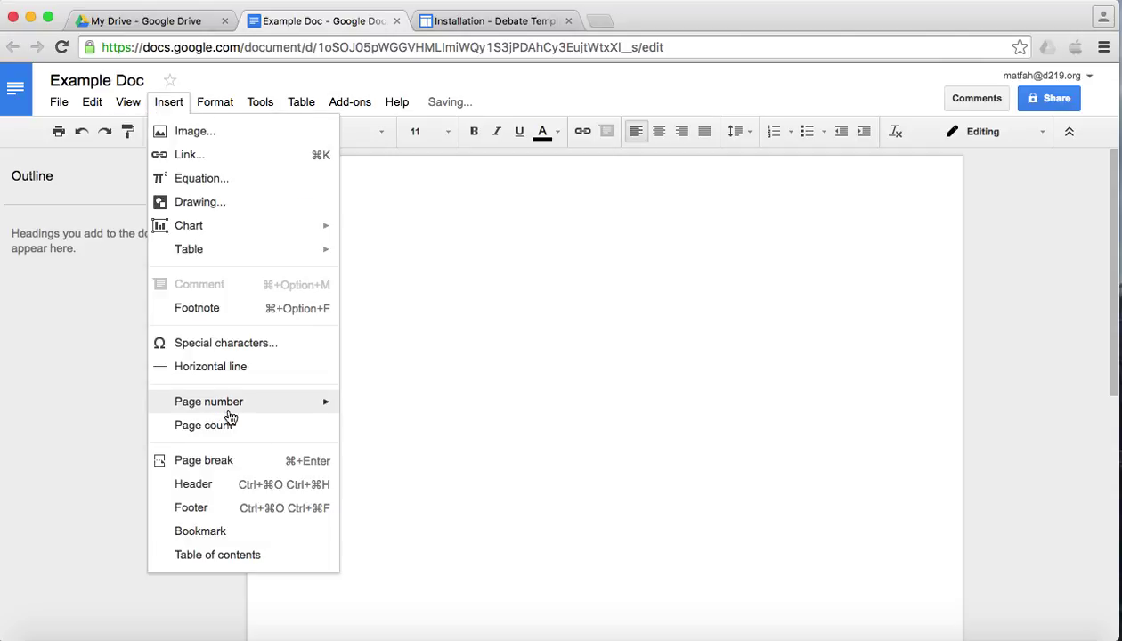
click(211, 484)
text(World)
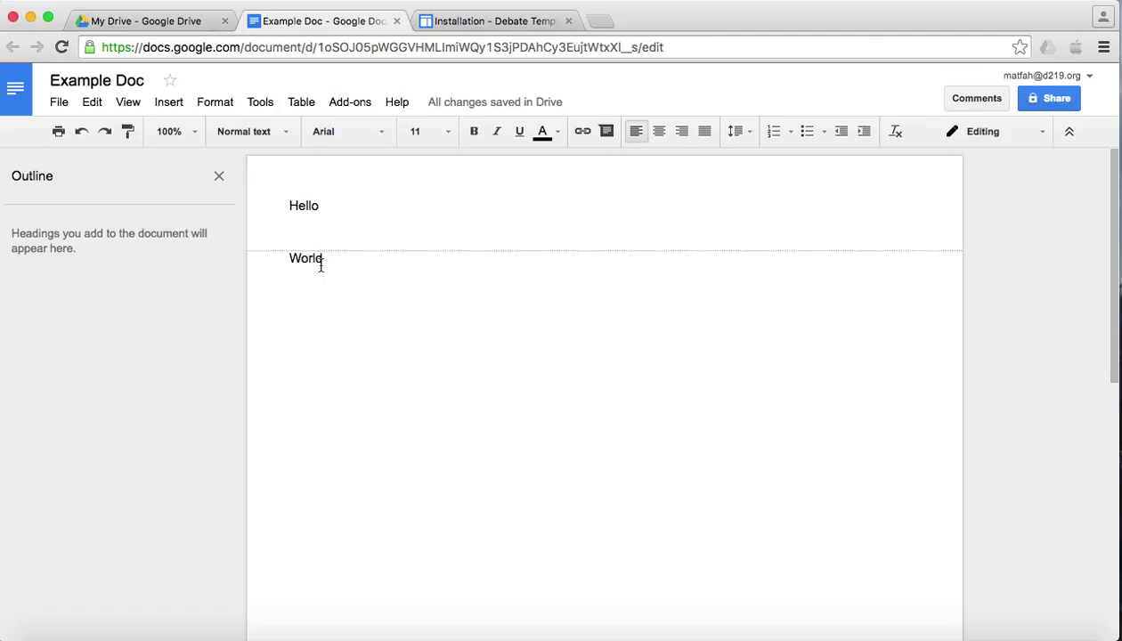
- Select the sample text from 'World' back to 'Hello' and delete it, leaving the document blank
click(134, 107)
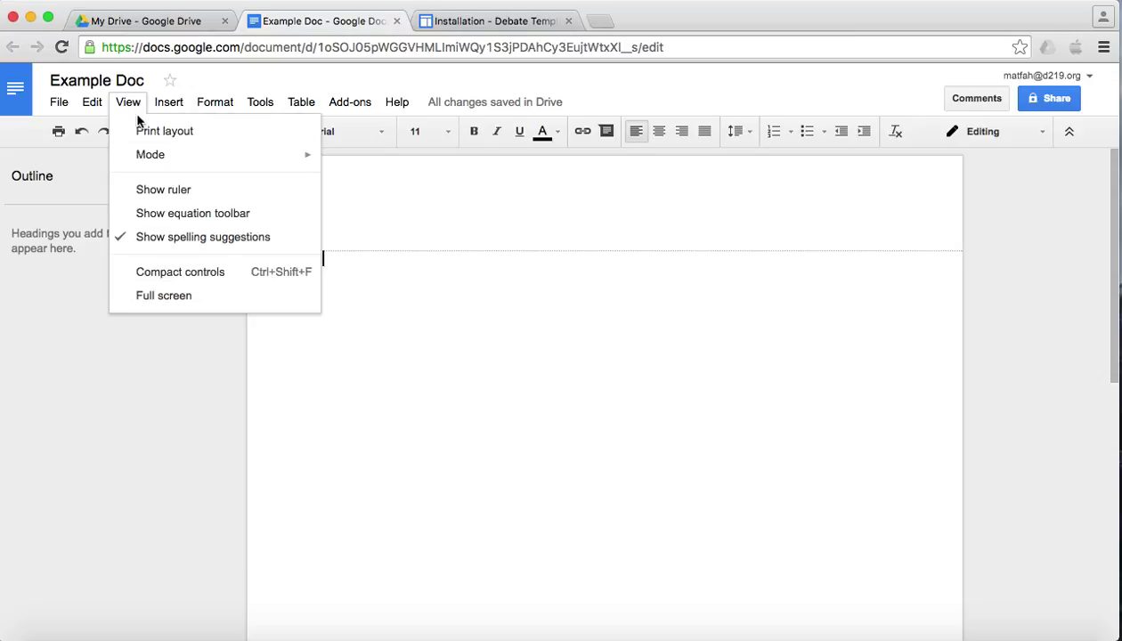
click(132, 107)
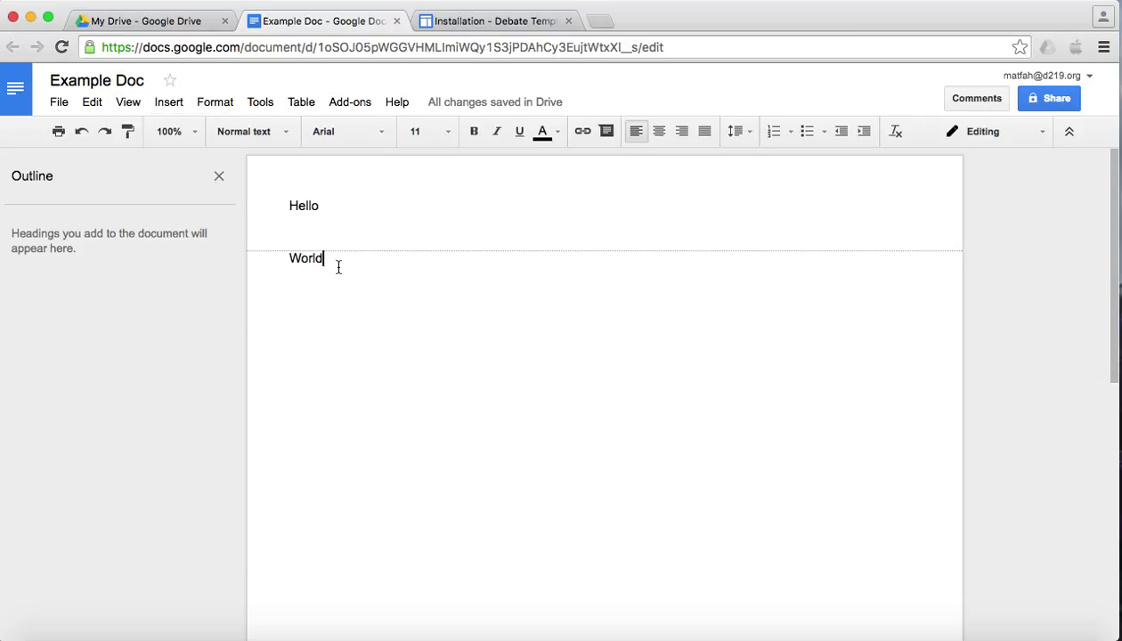
drag(329, 258, 278, 201)
key(BackSpace)
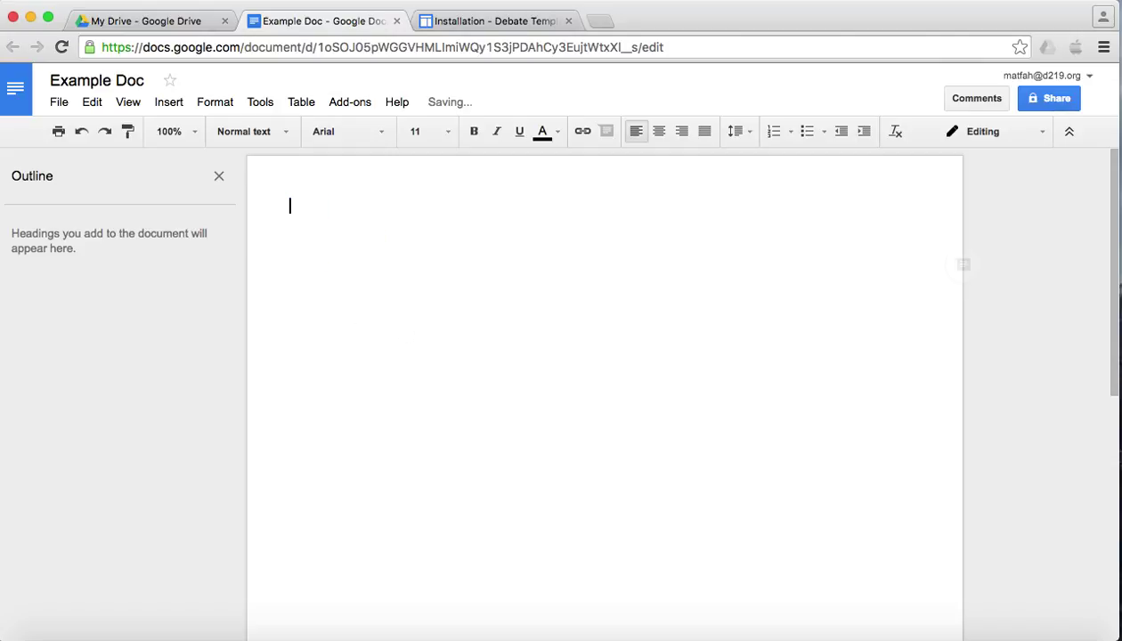
click(122, 104)
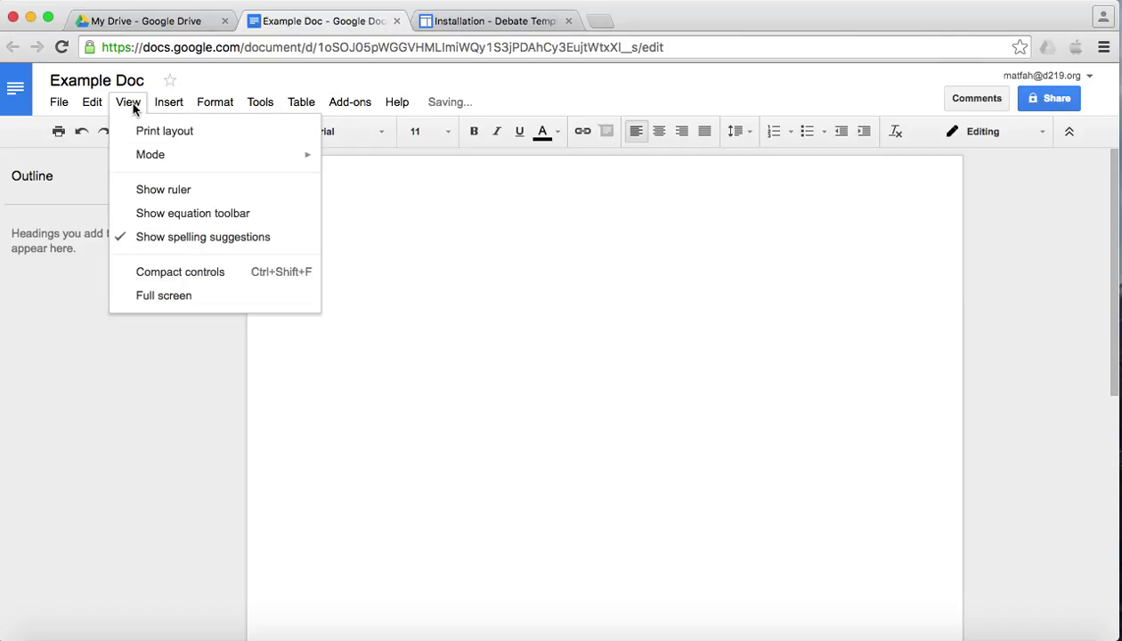
click(129, 102)
click(492, 29)
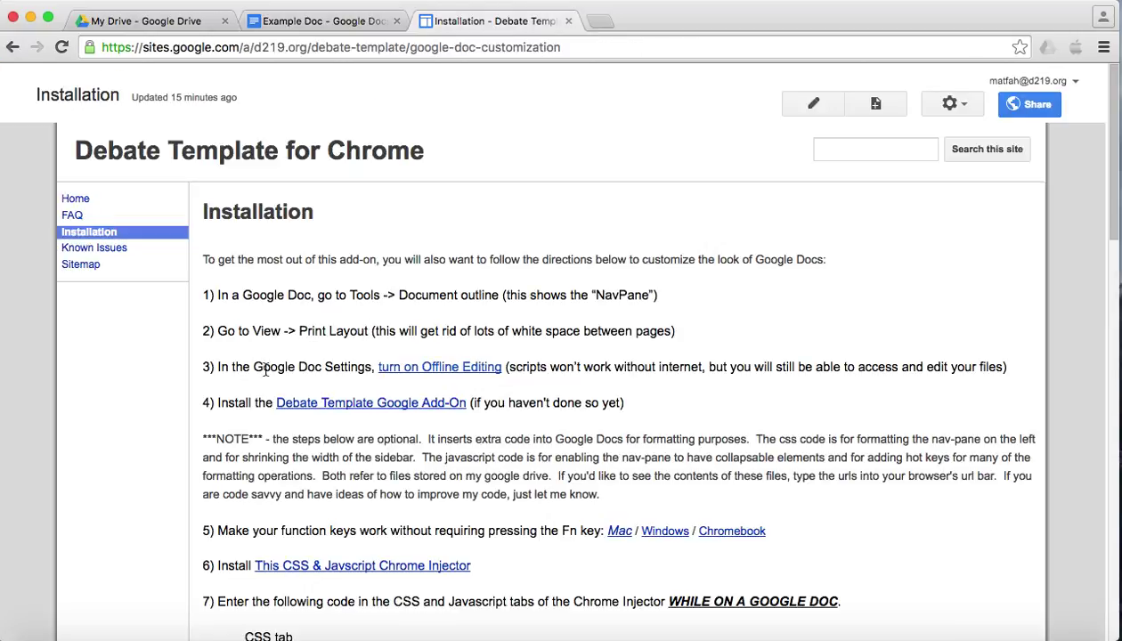
click(170, 22)
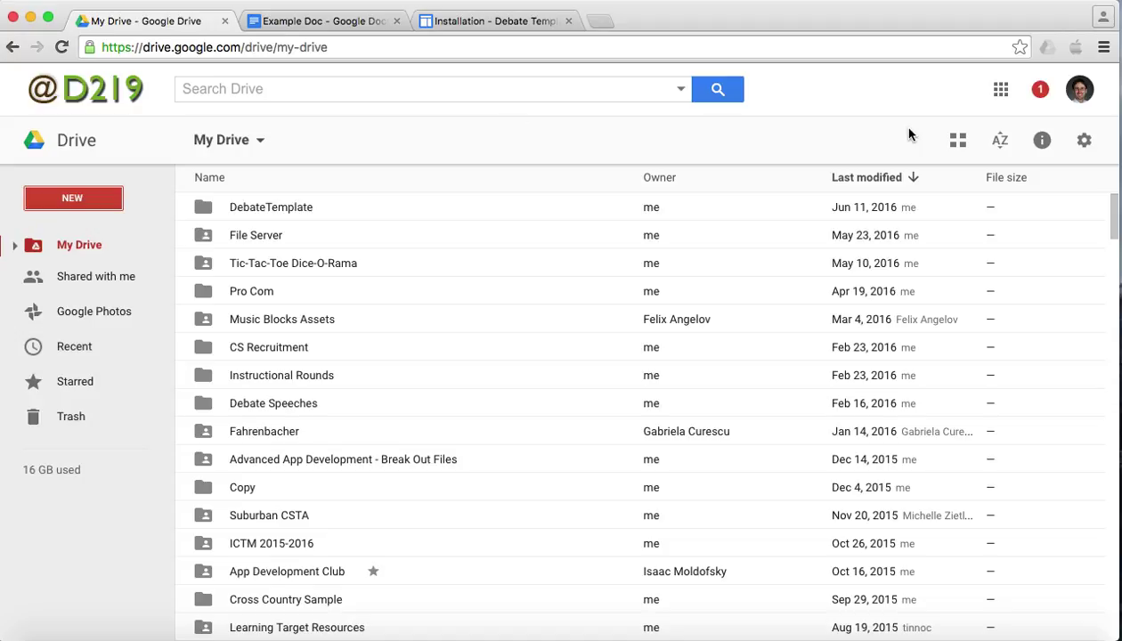
click(1087, 144)
click(1023, 167)
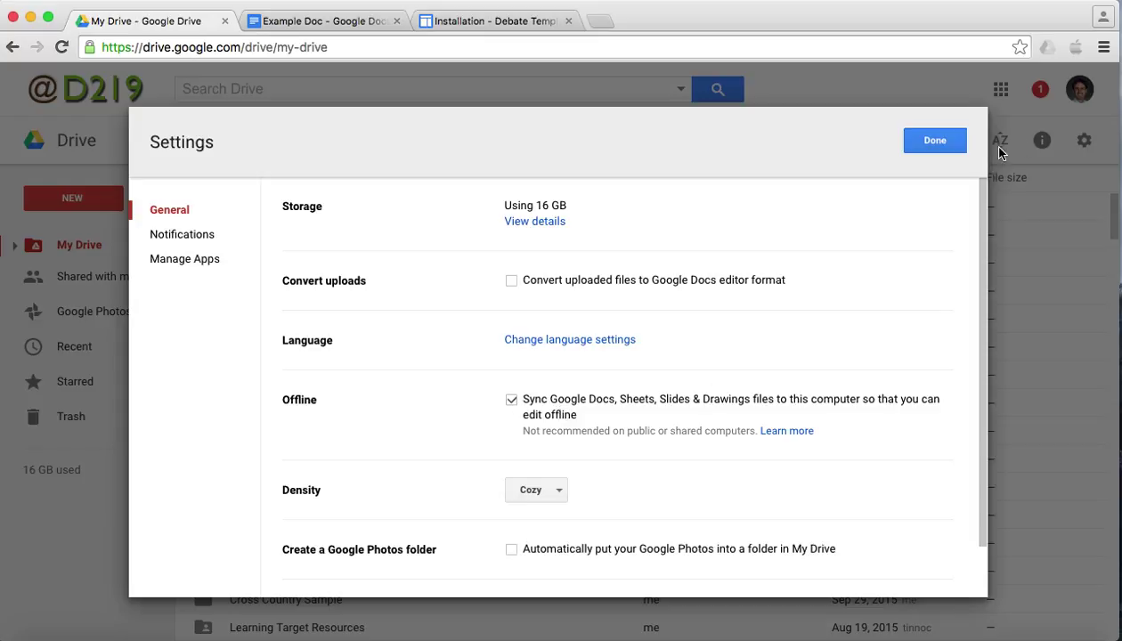
click(928, 140)
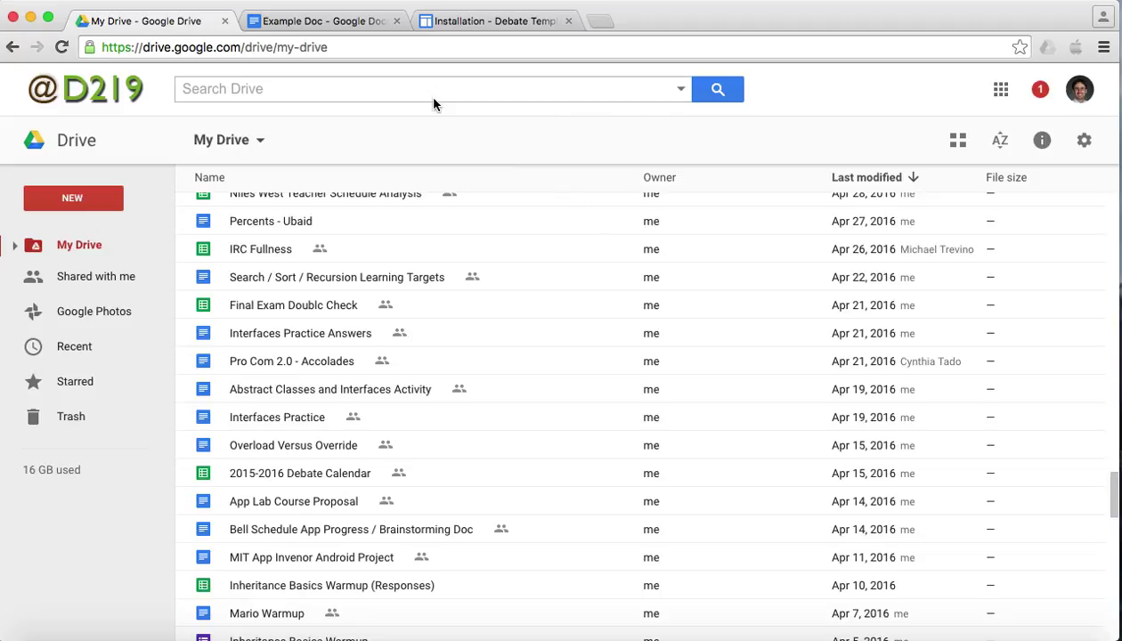
click(486, 24)
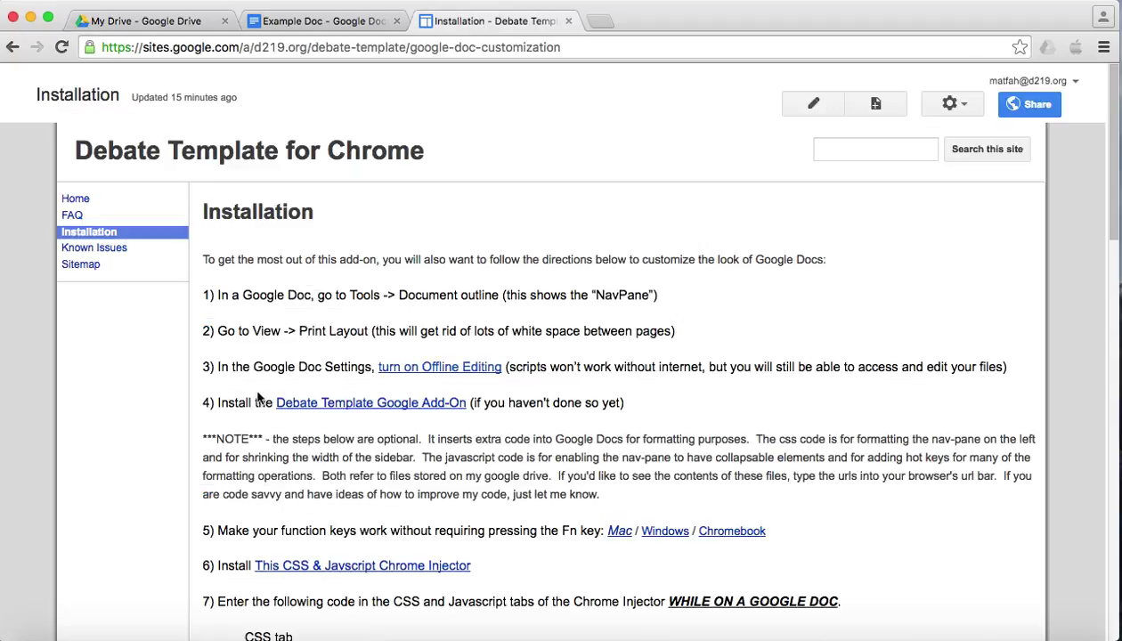
- Go to the Debate Template add-on's Web Store page and install it with + FREE
super+click(347, 408)
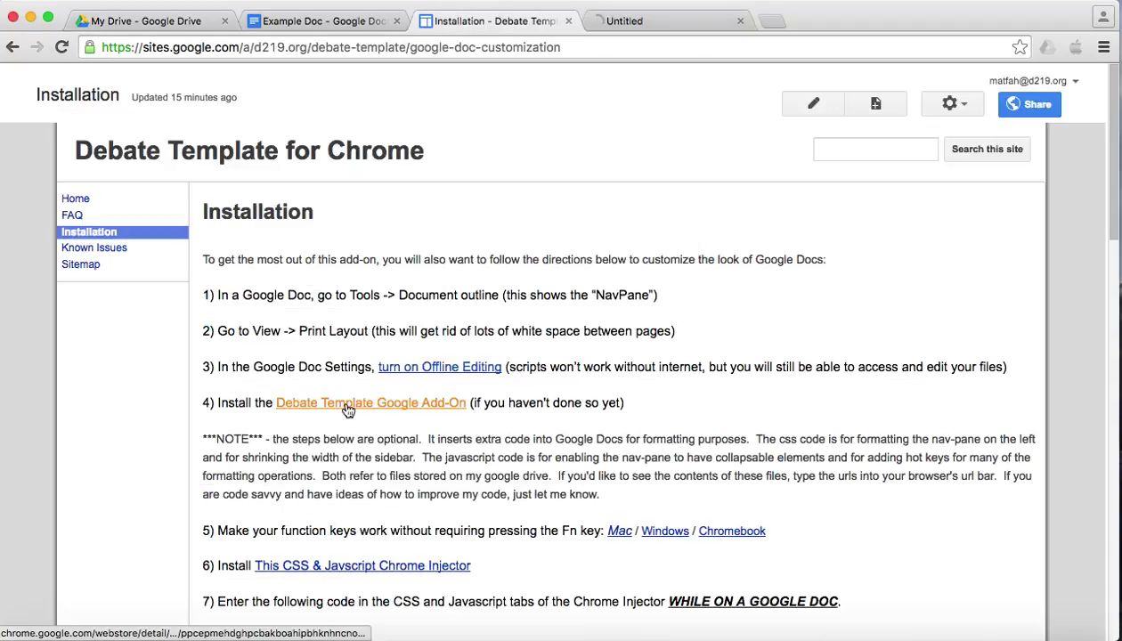
click(634, 23)
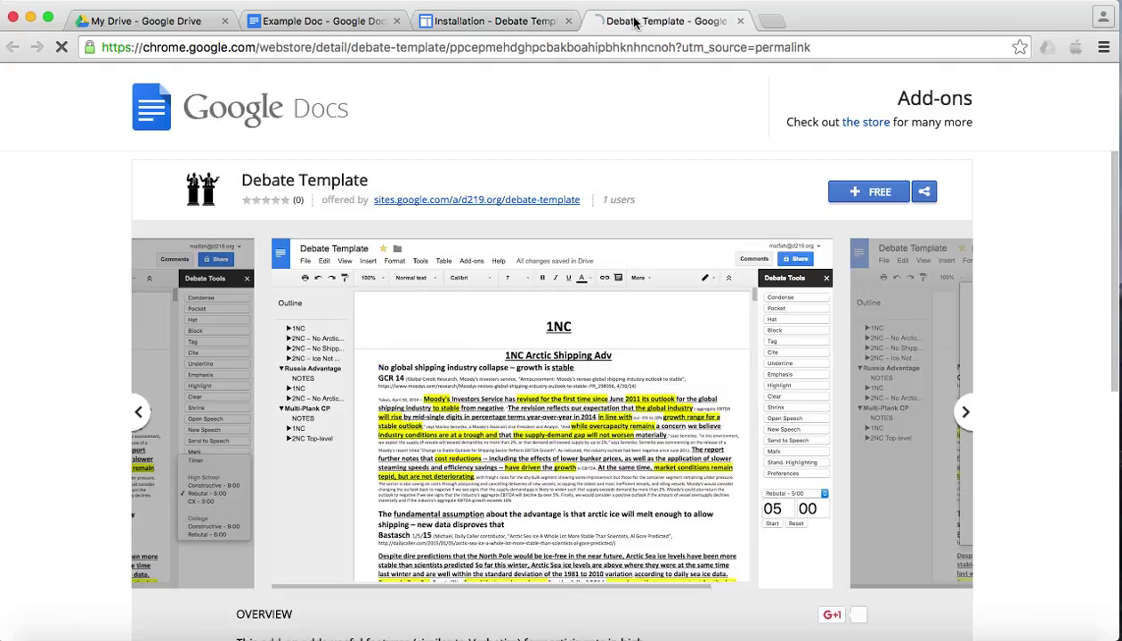
click(876, 194)
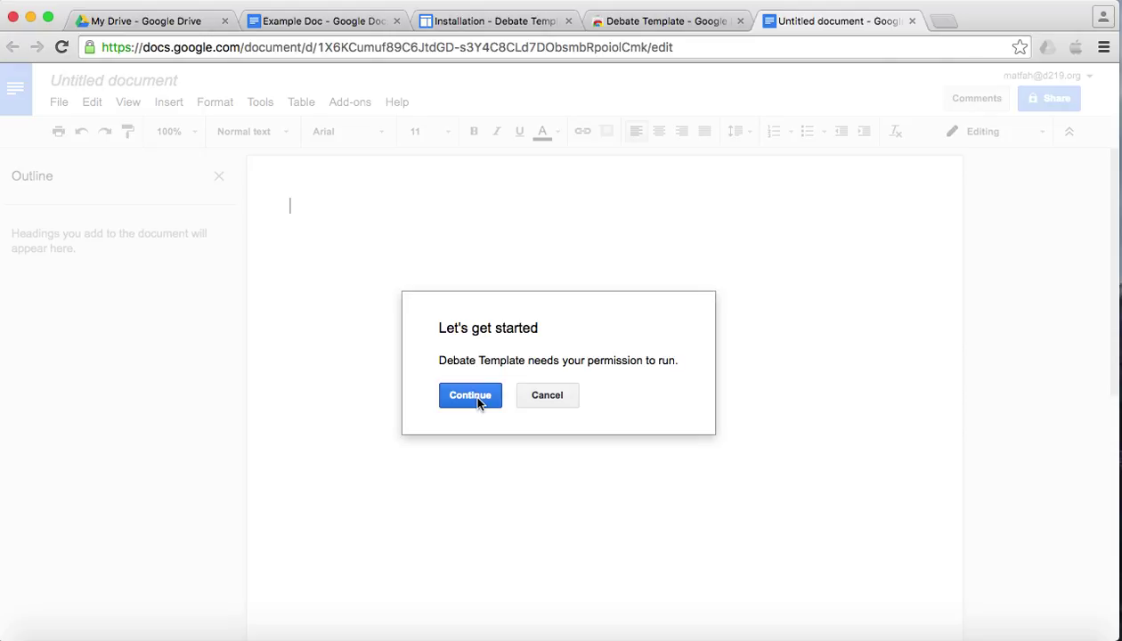
- Continue past 'Let's get started' and Allow the permissions Debate Template requests
click(478, 403)
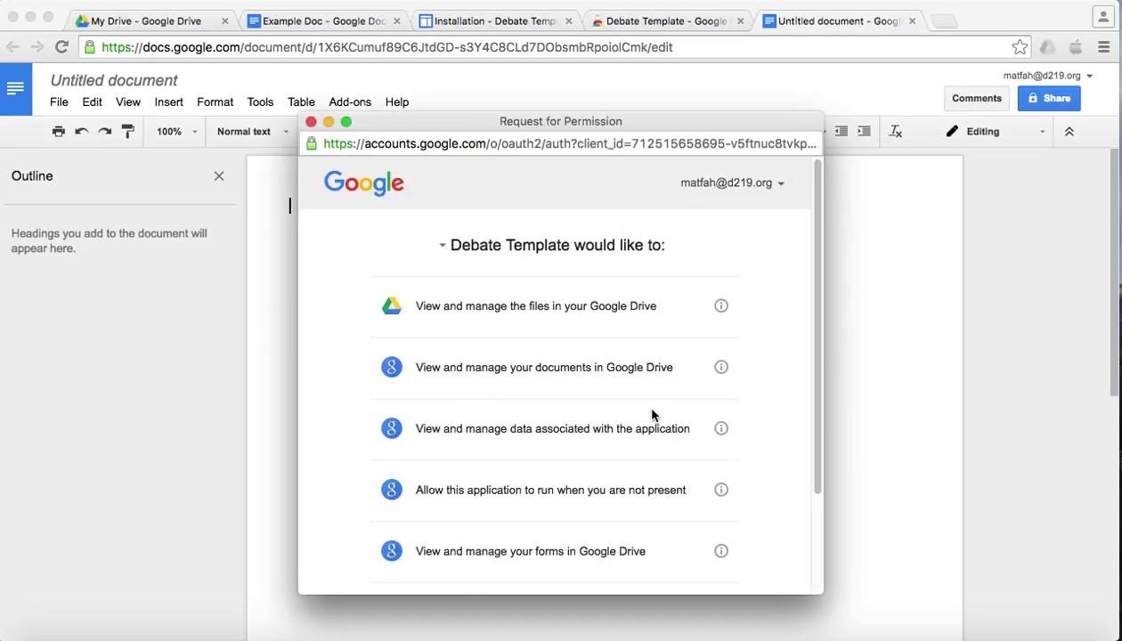
scroll(635, 458, down, 3)
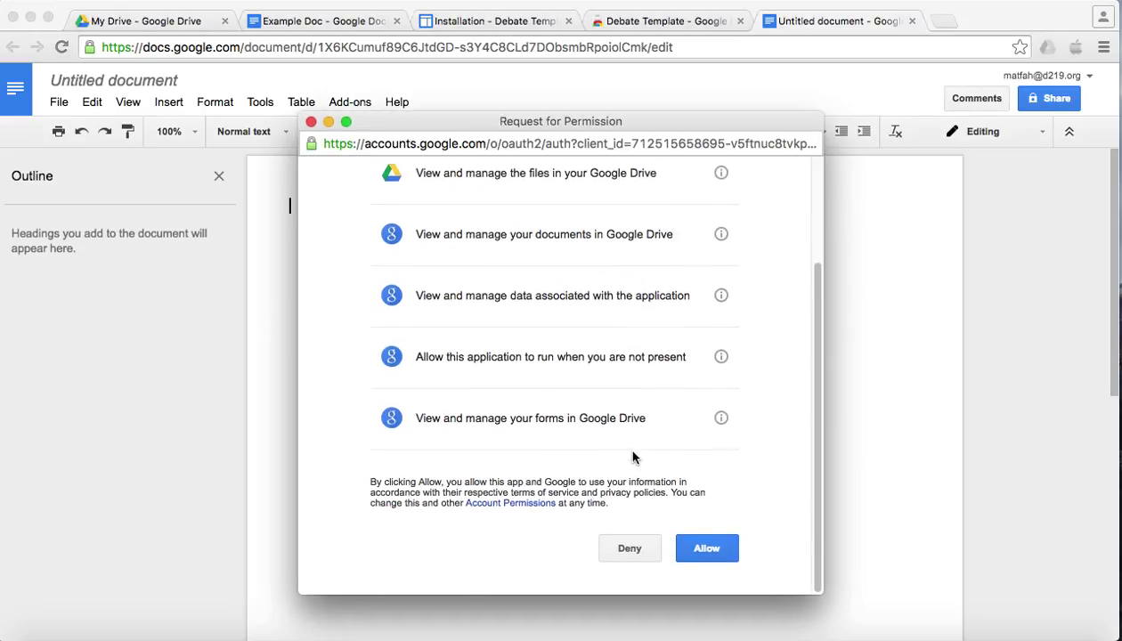
click(707, 556)
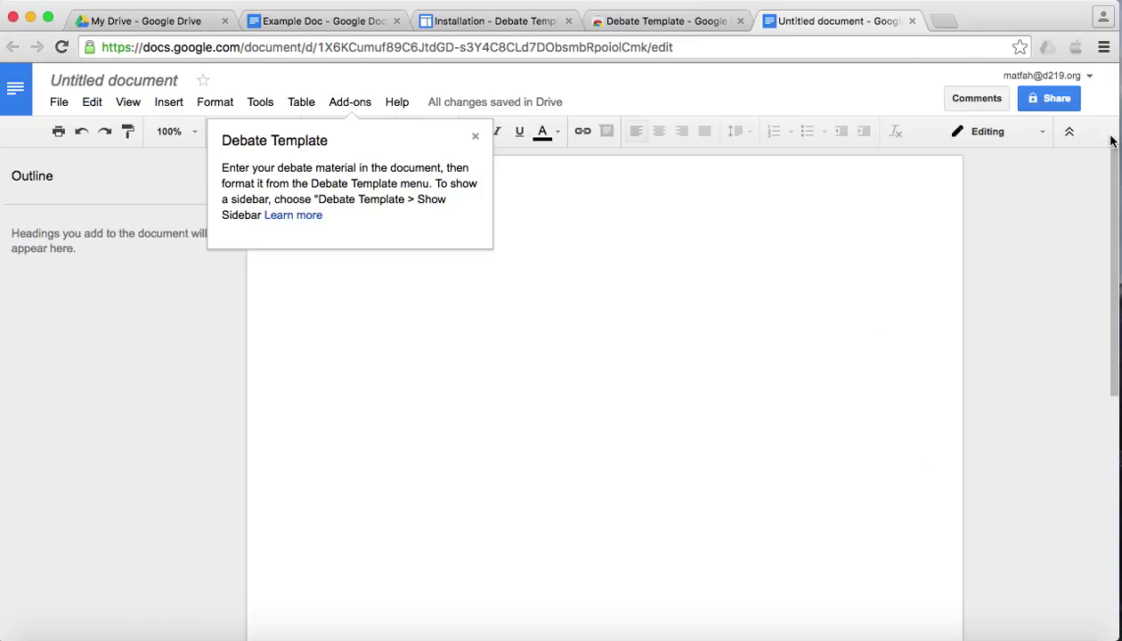
- Choose Add-ons > Debate Template > Show Sidebar to display the Debate Tools panel
click(345, 104)
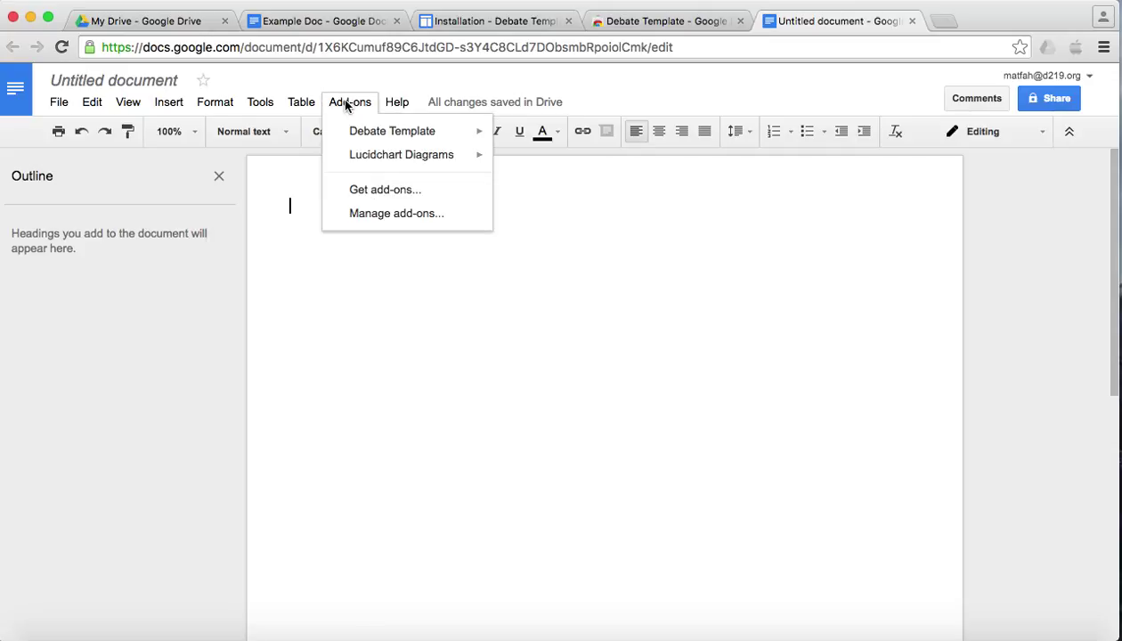
mouse_move(366, 136)
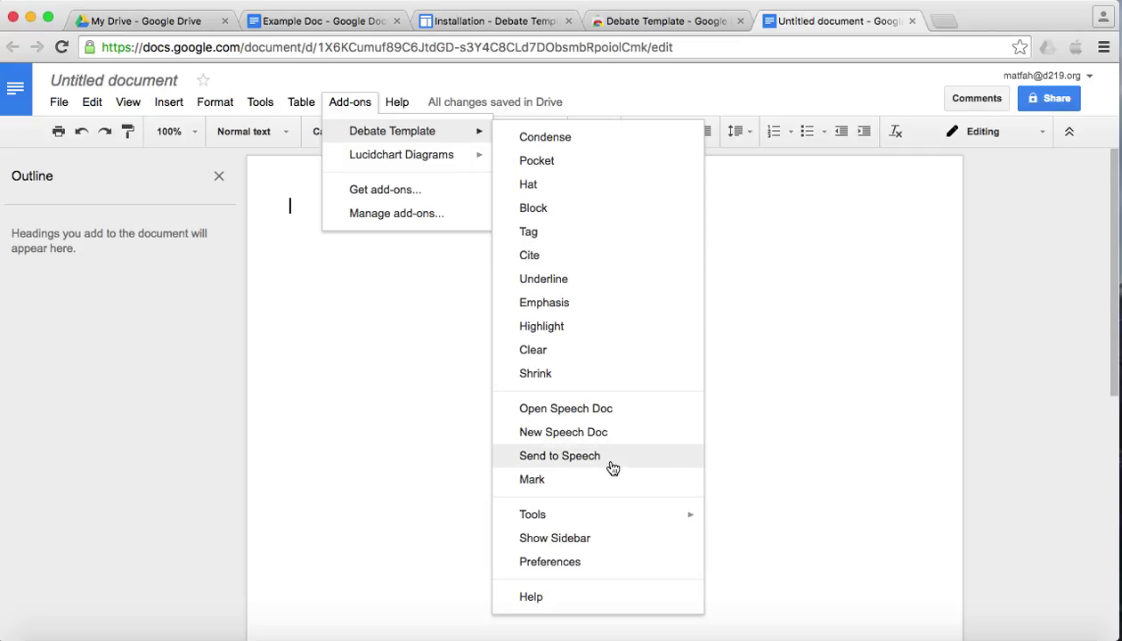
click(589, 538)
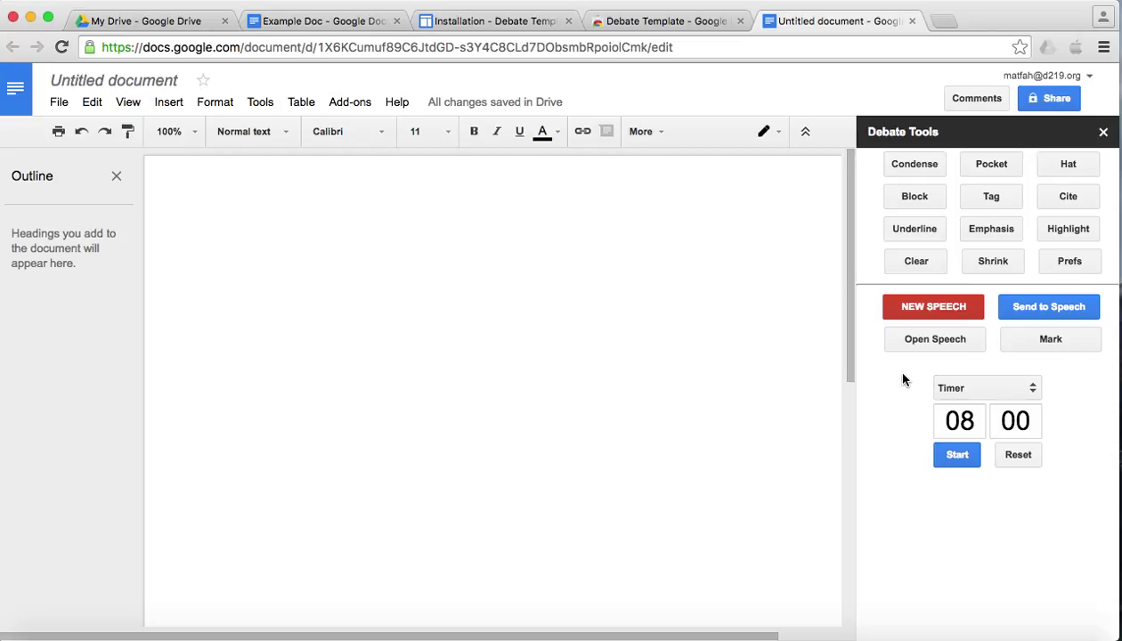
click(481, 278)
click(989, 392)
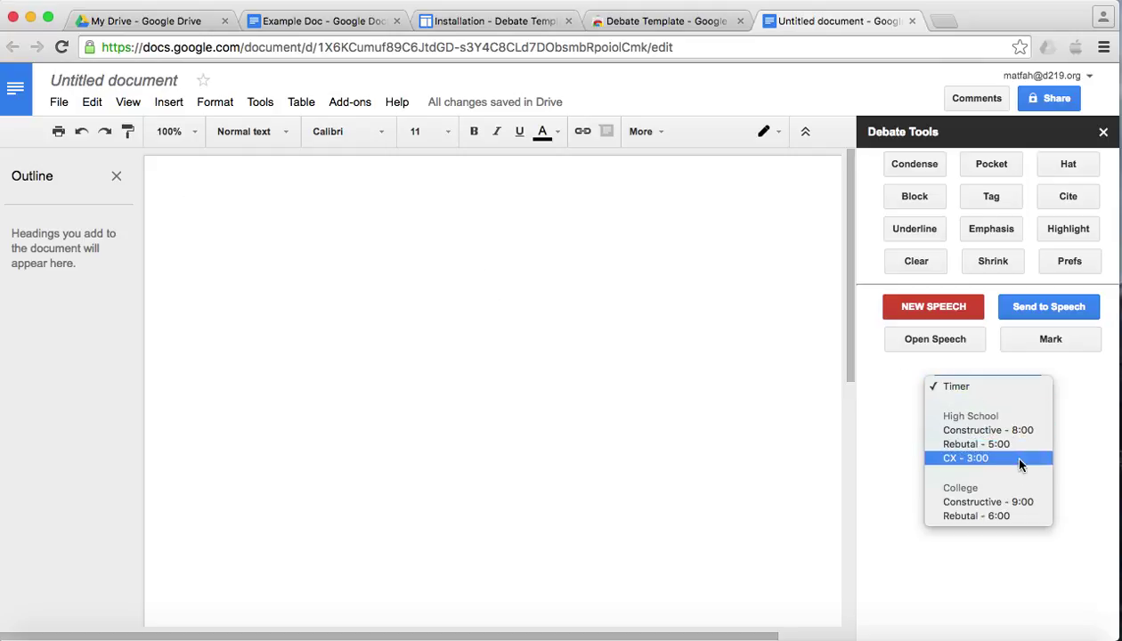
click(873, 436)
click(954, 454)
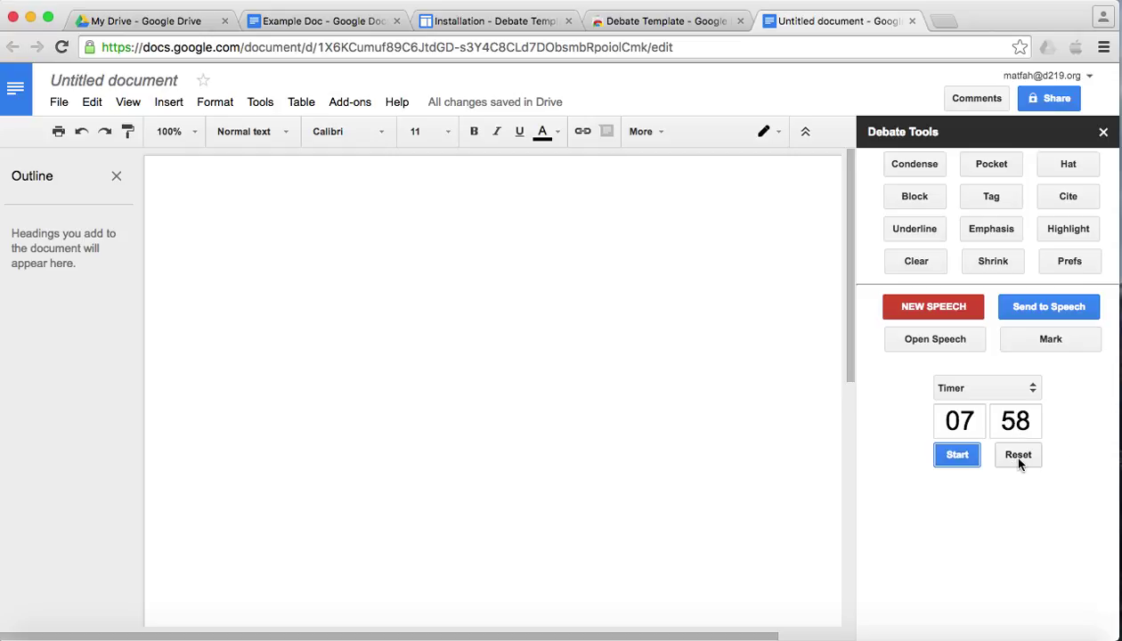
click(1021, 461)
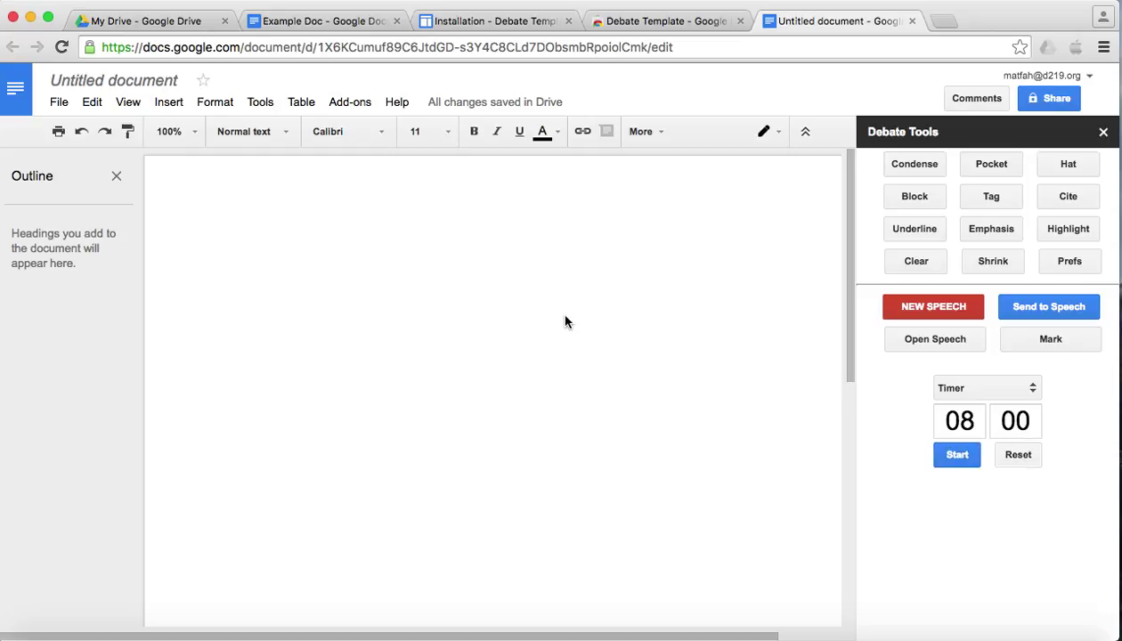
- Type 'Pocket' and 'Hat' on separate lines, styling each with its sidebar button
click(300, 259)
text(Pocket)
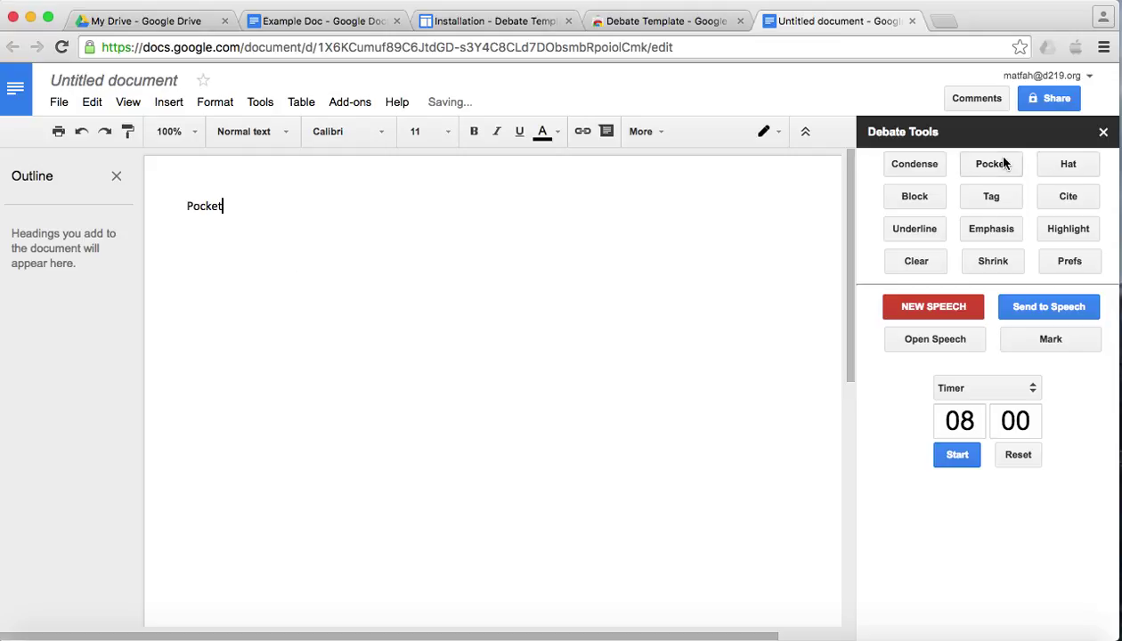
click(997, 164)
key(Return)
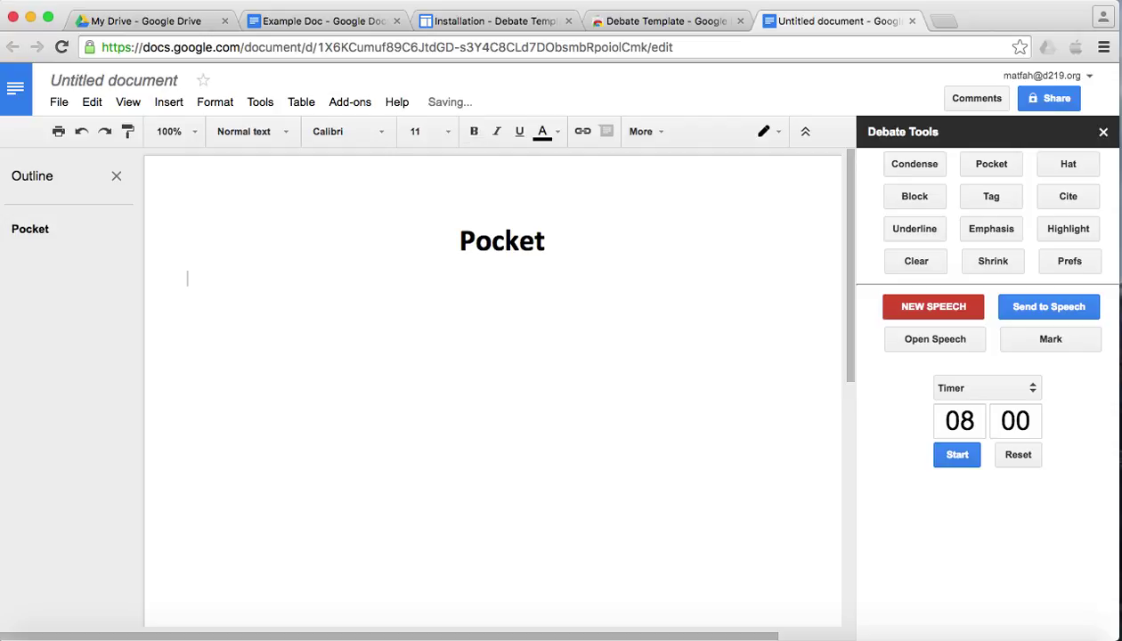
text(Hat)
click(1068, 164)
key(Return)
- Add 'Block' and 'Tag' headings and a 'Cite, 09' citation line beneath them
text(Block)
click(907, 197)
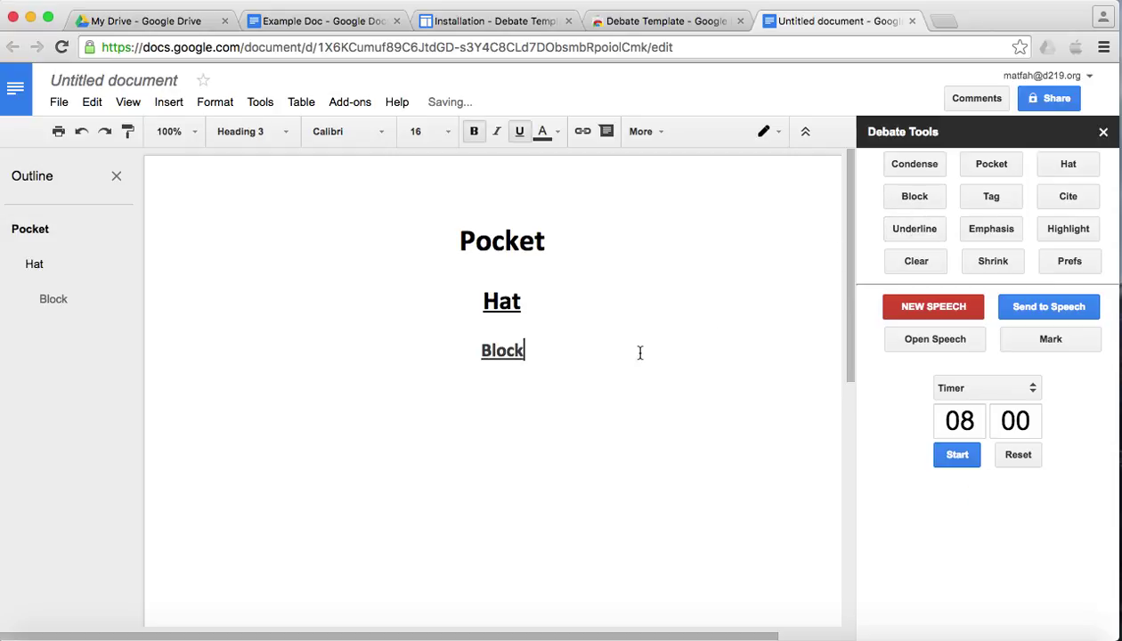
key(Return)
text(Tag)
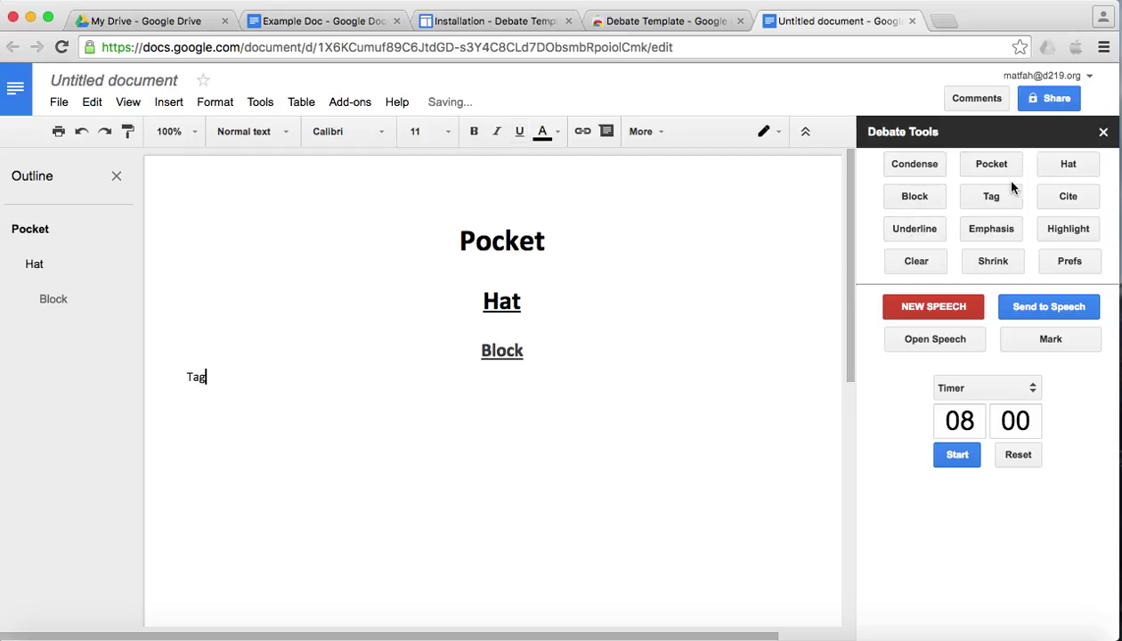
click(992, 195)
key(Return)
text(Cite)
click(1071, 201)
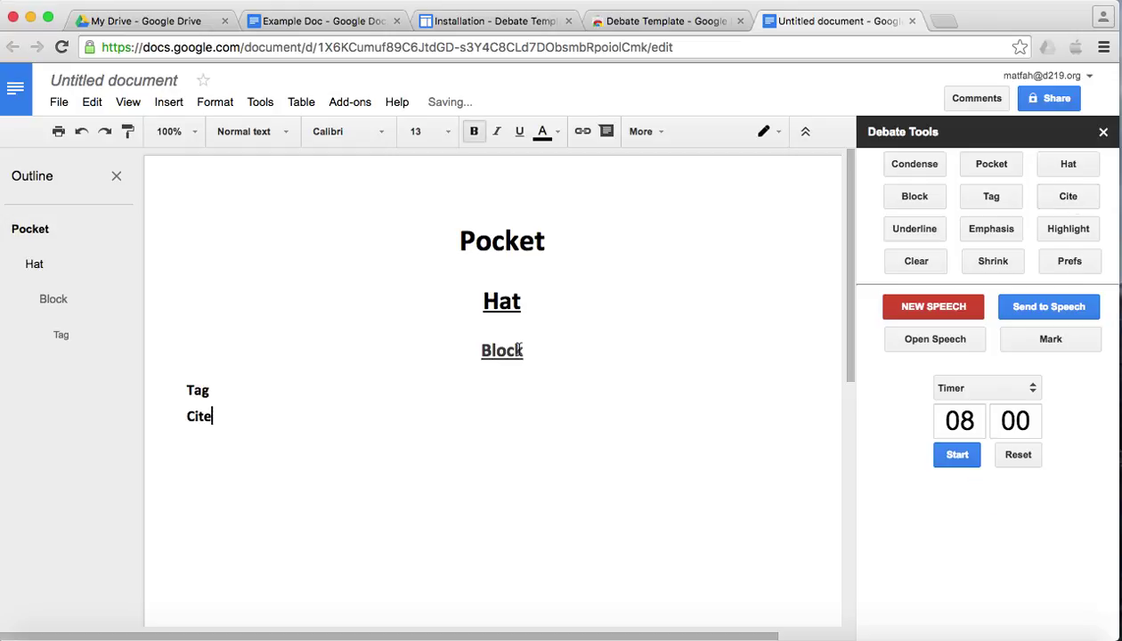
text(, 09)
key(Return)
click(1066, 260)
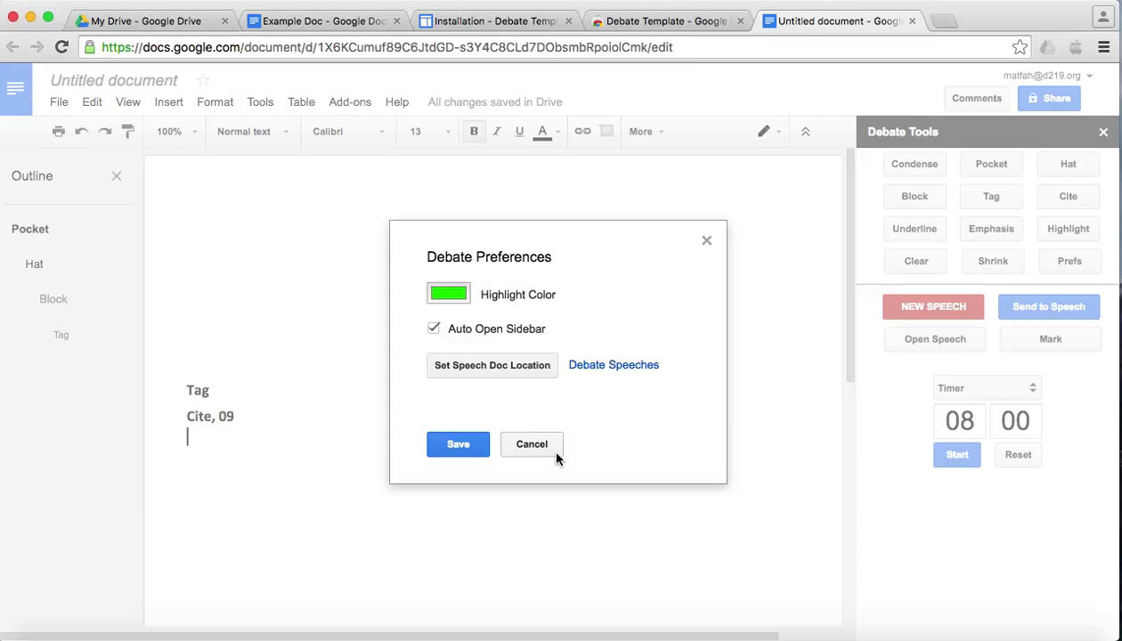
click(485, 367)
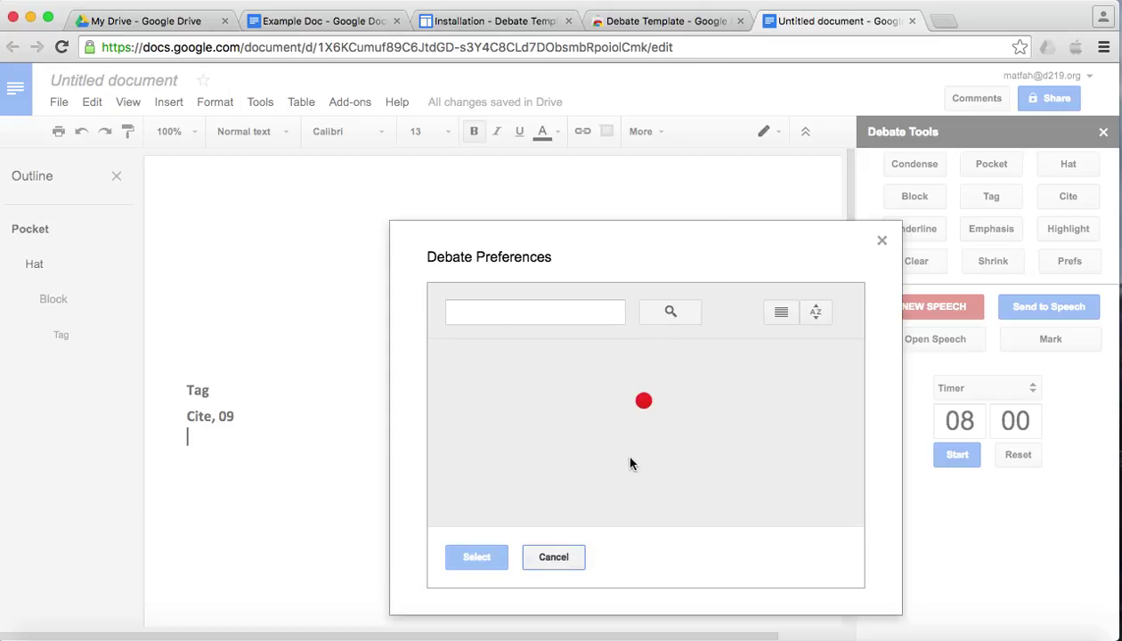
click(554, 557)
click(539, 445)
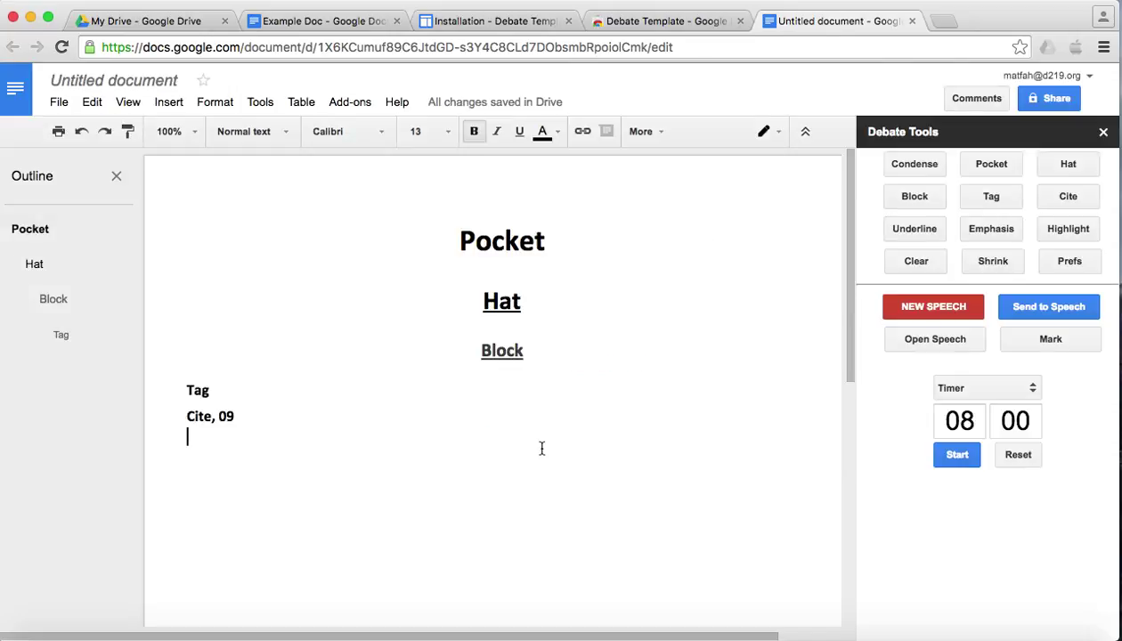
click(1064, 257)
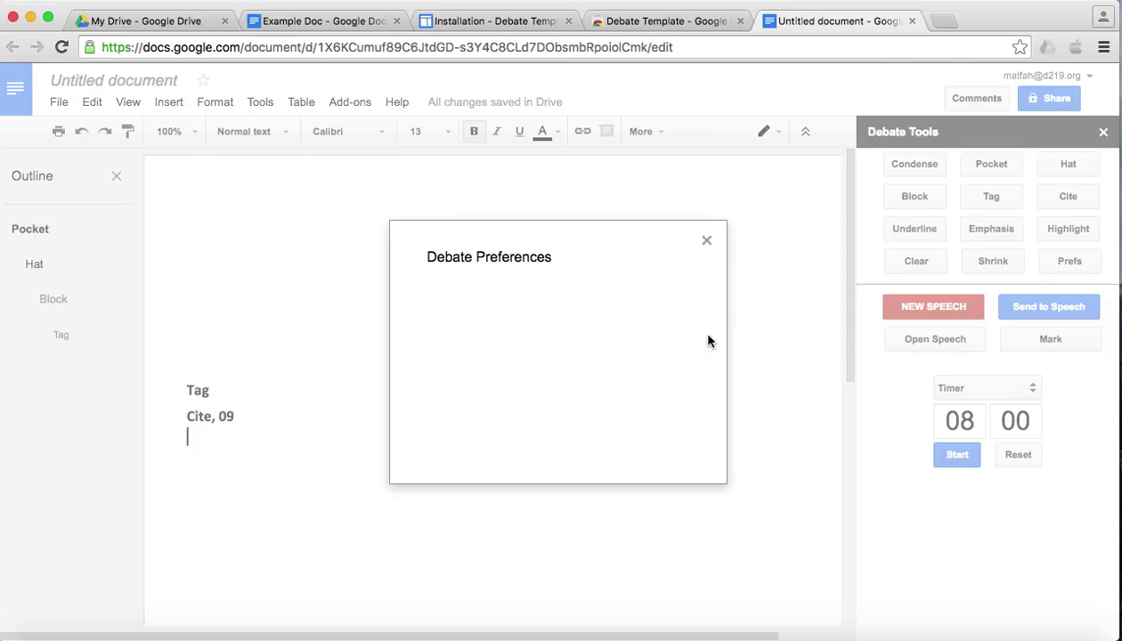
click(481, 331)
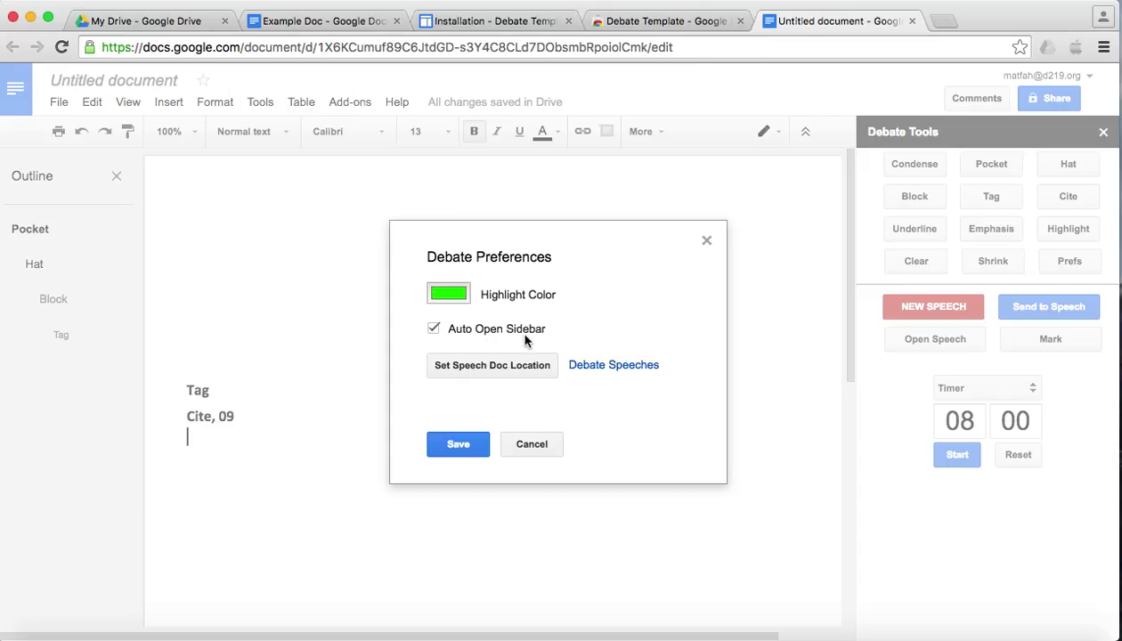
click(706, 240)
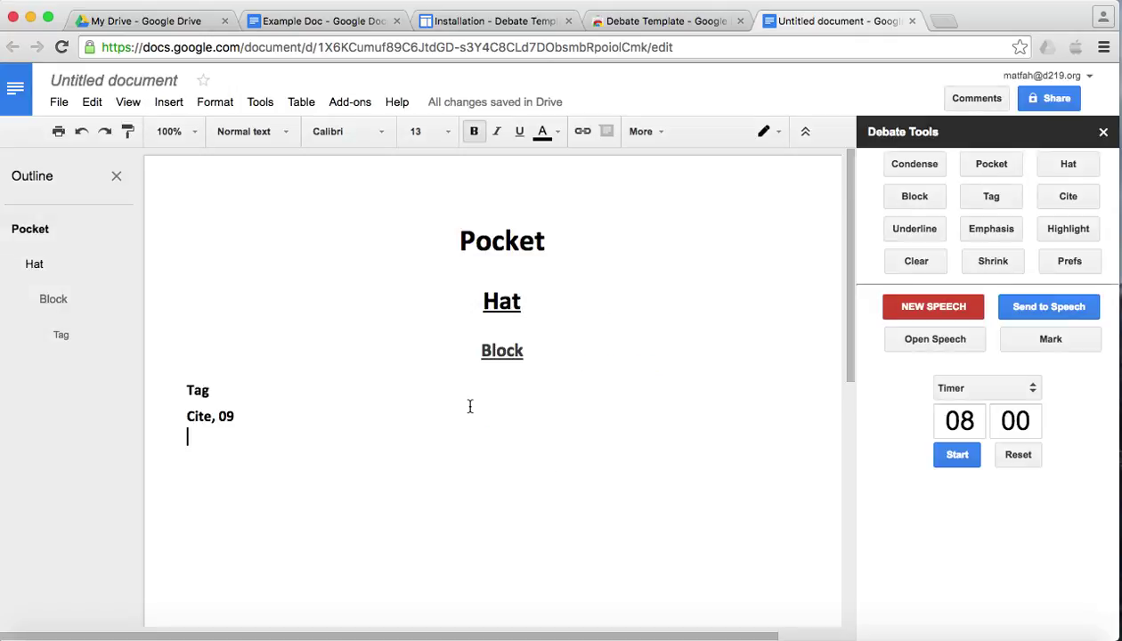
- Start a new speech from the sidebar and name it '2AC against Woodward'
click(921, 309)
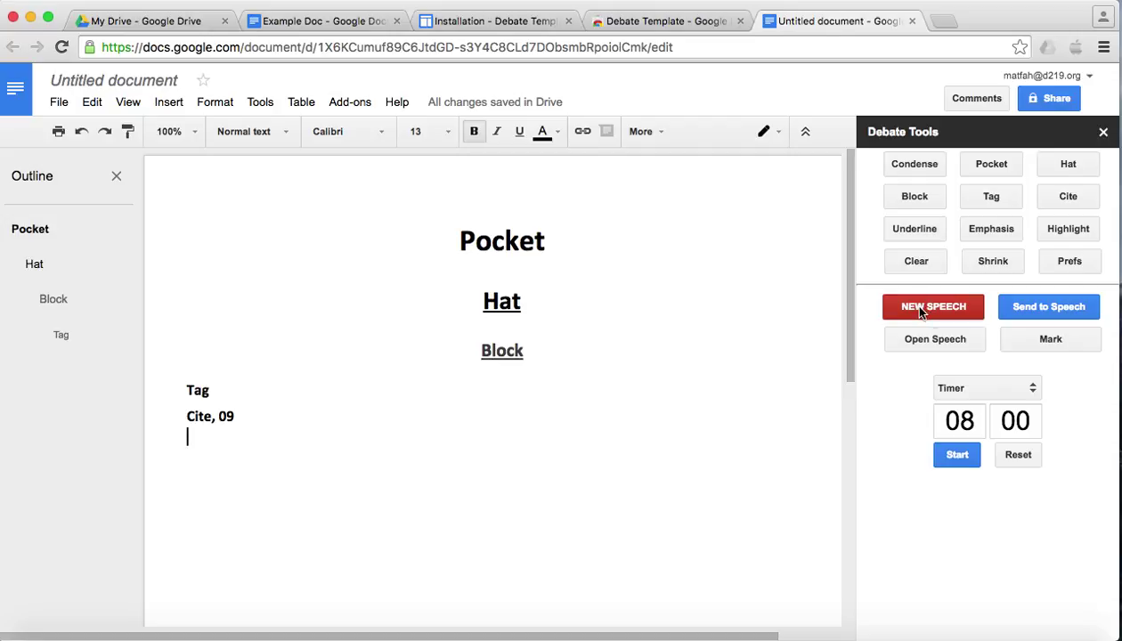
text(2AC against)
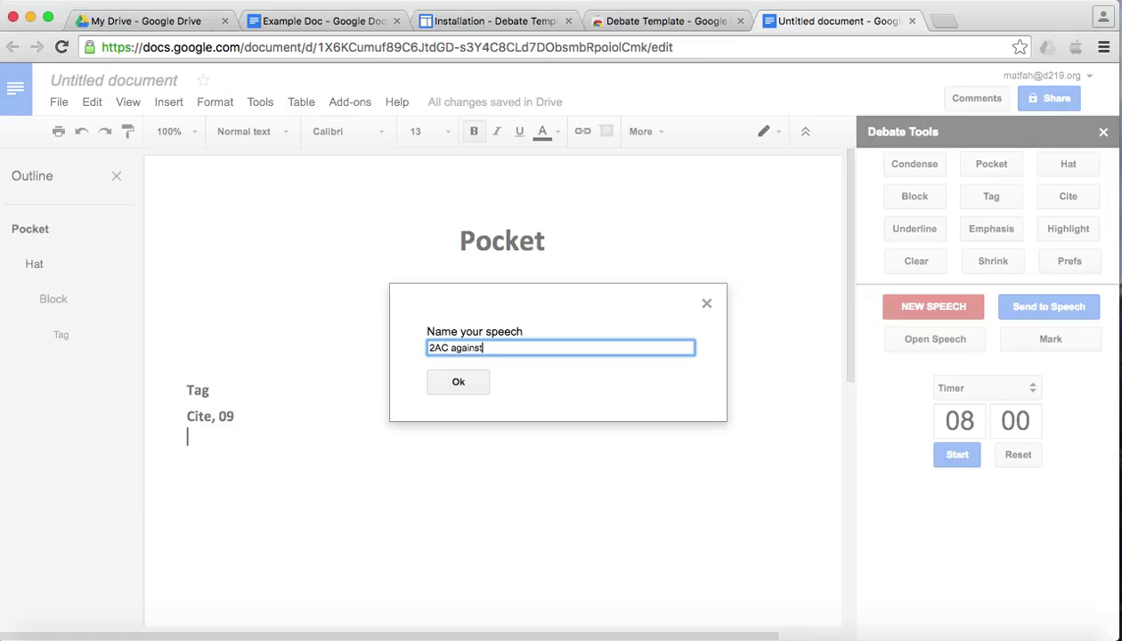
text( Woodward)
click(464, 382)
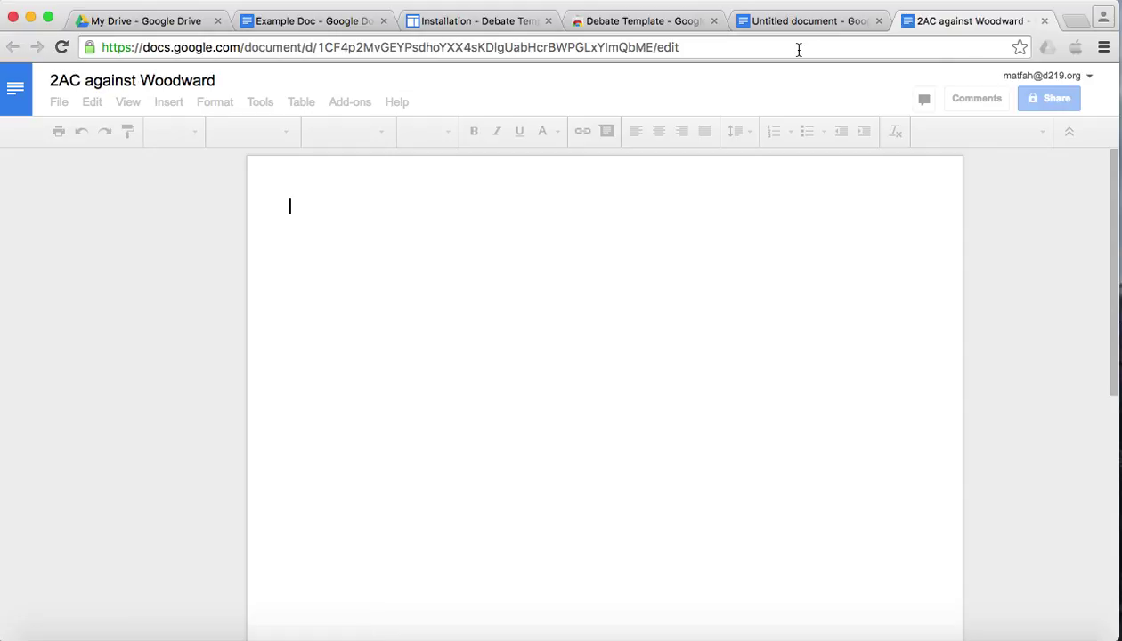
- Send the Block section from the Untitled document to the 2AC against Woodward speech, then return
click(768, 22)
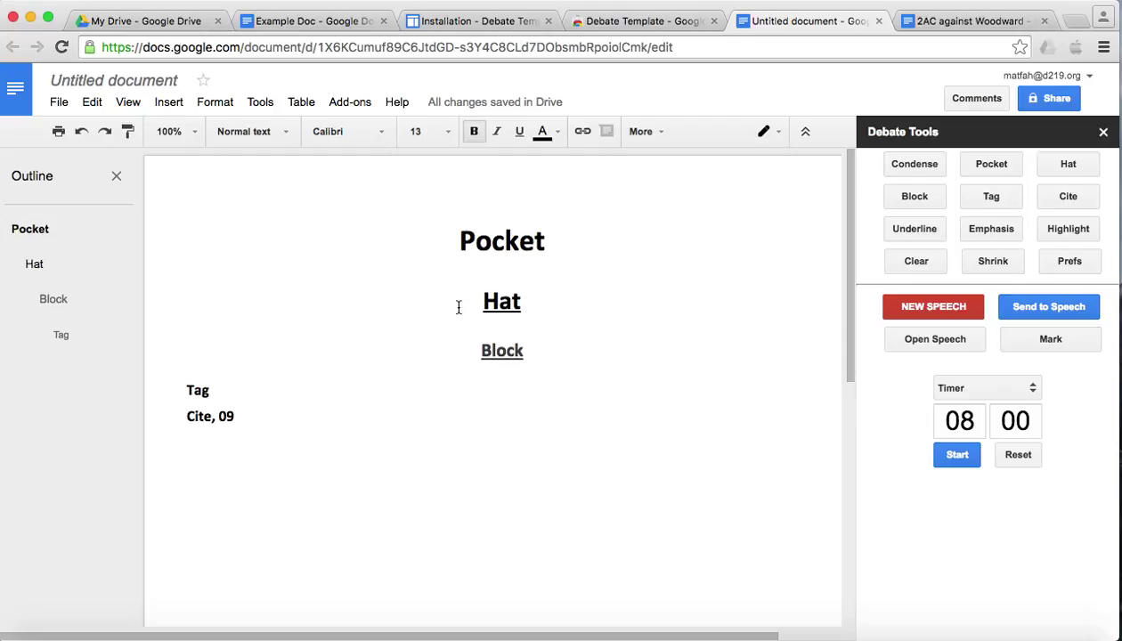
click(506, 349)
click(1035, 312)
click(934, 20)
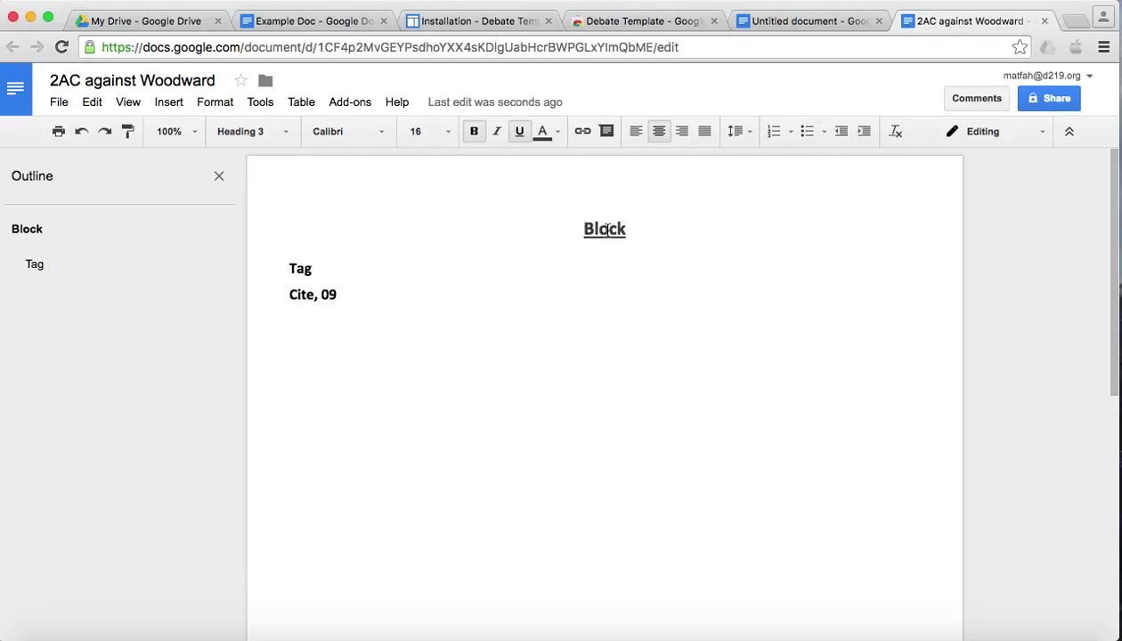
click(817, 18)
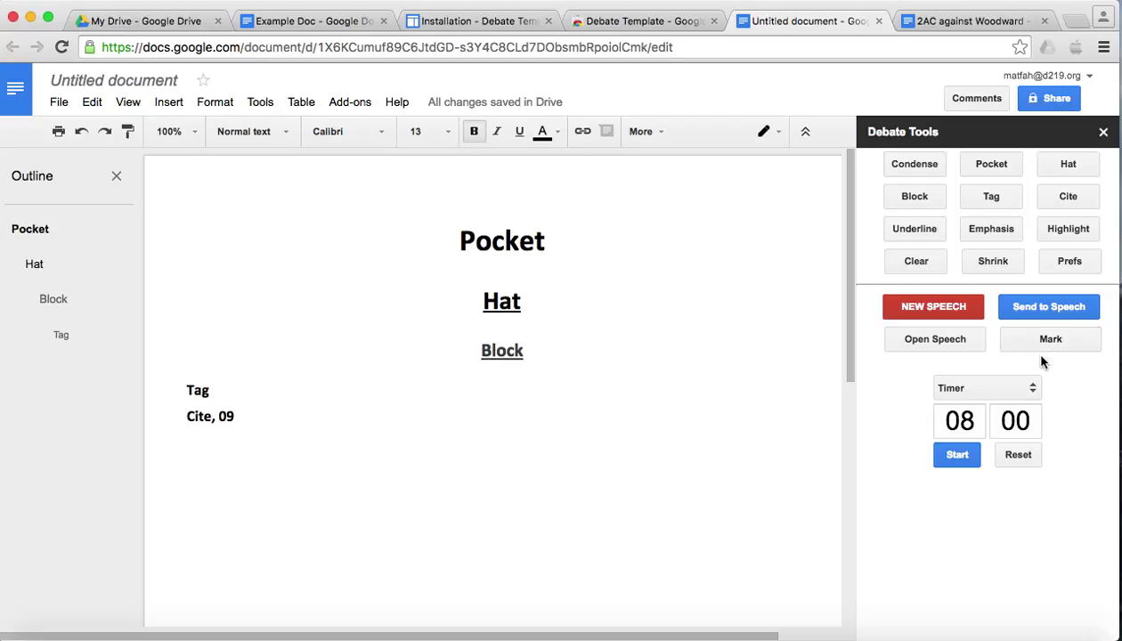
click(129, 102)
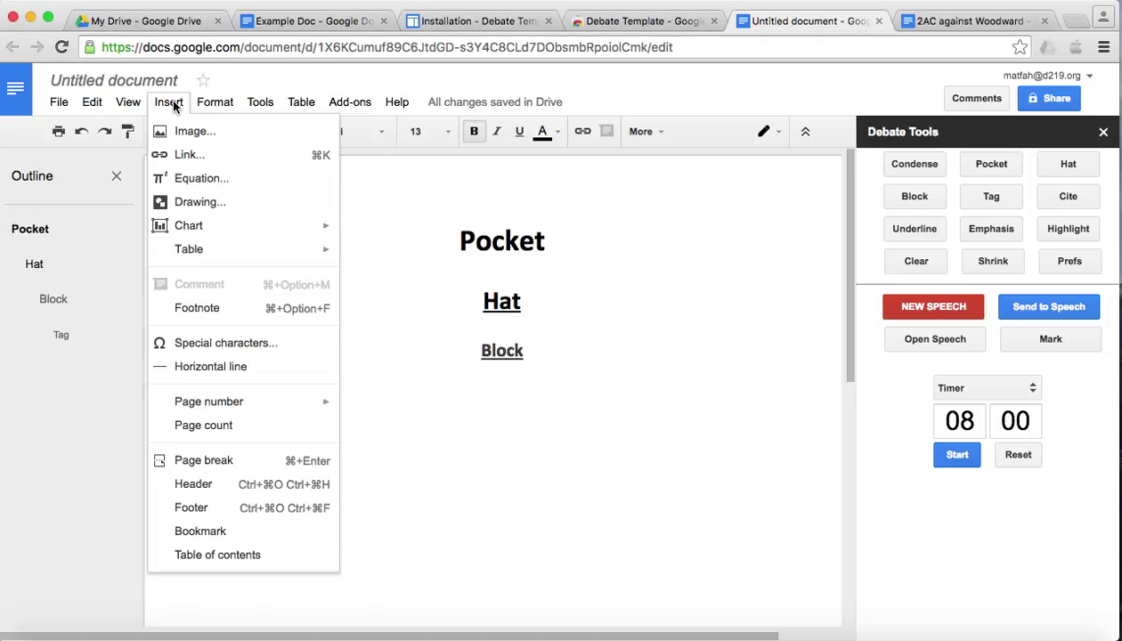
mouse_move(133, 105)
click(145, 296)
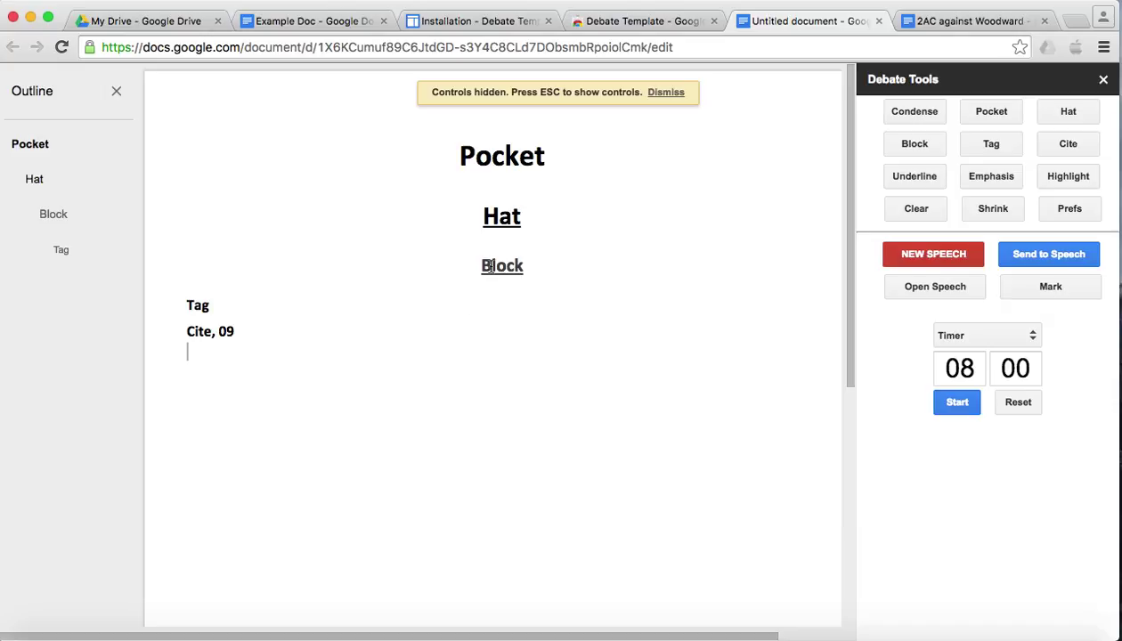
key(Up)
key(Up)
key(Right)
click(1052, 298)
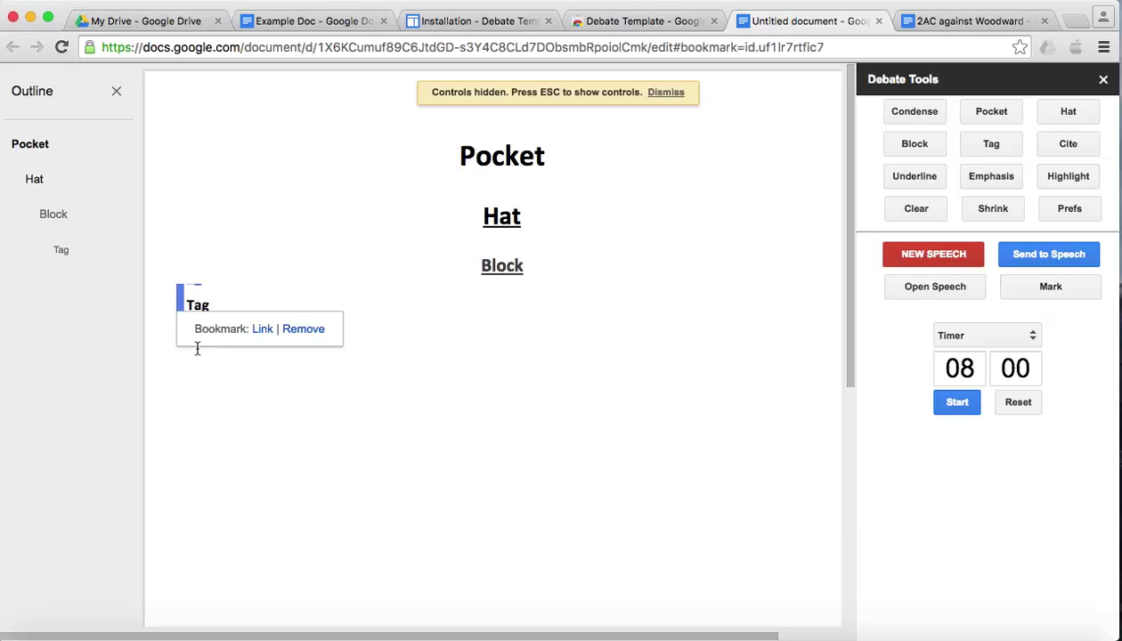
click(292, 330)
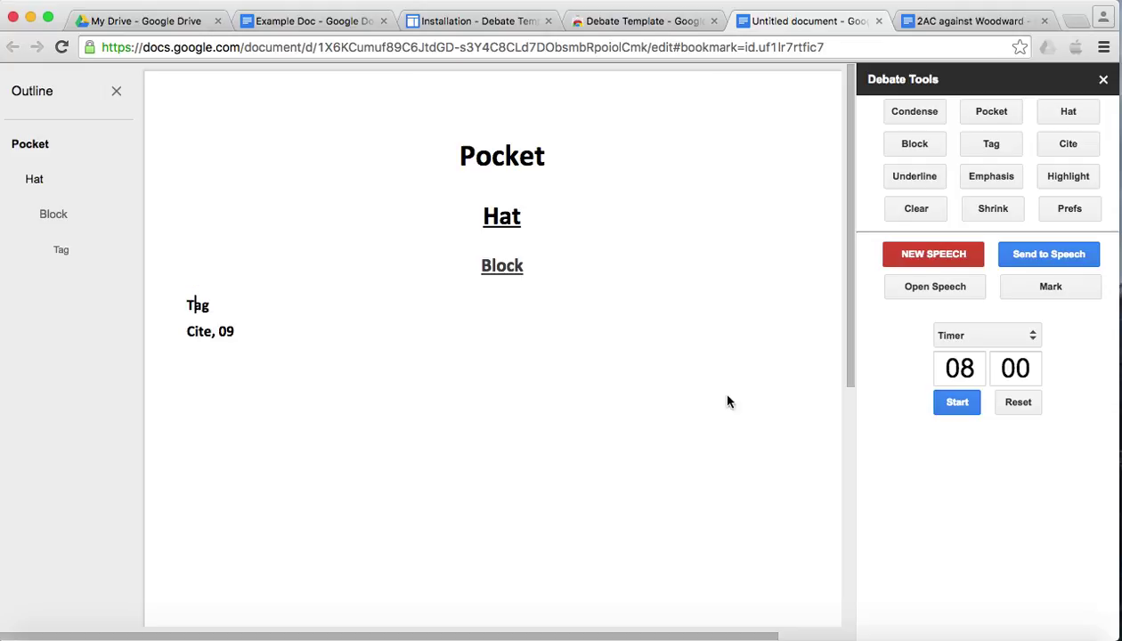
key(Return)
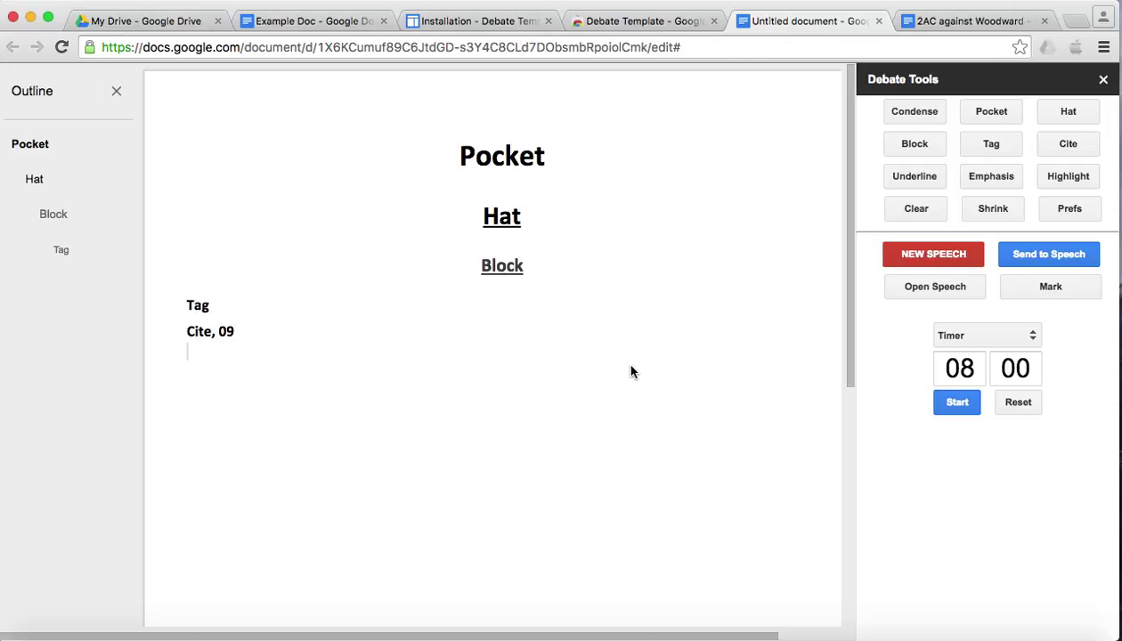
key(Escape)
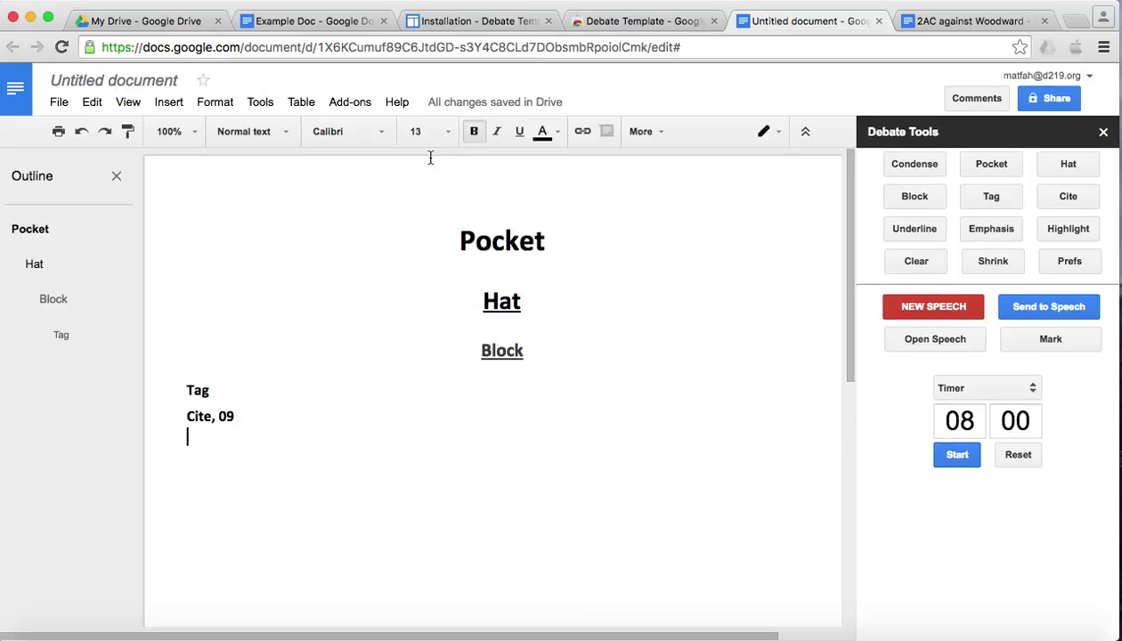
click(350, 102)
mouse_move(359, 133)
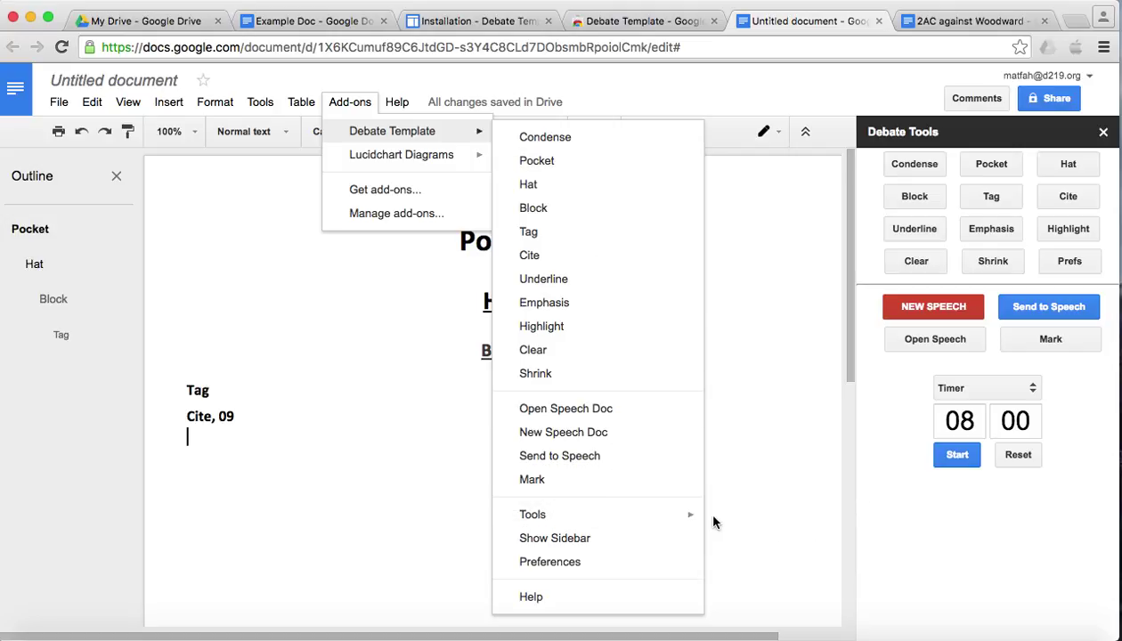
mouse_move(699, 519)
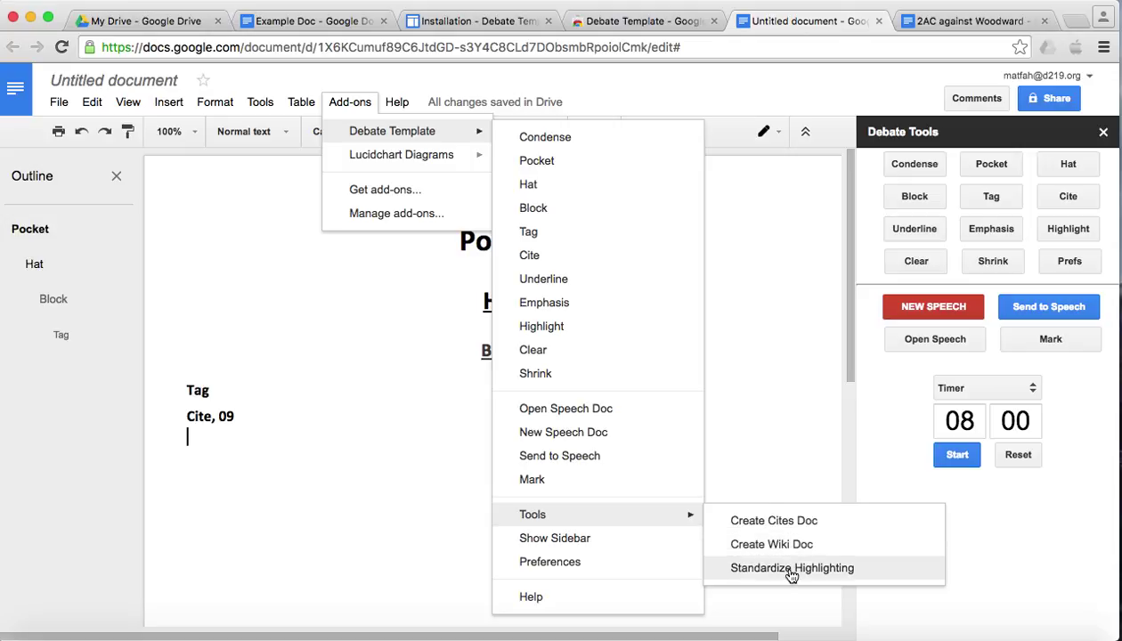
click(756, 423)
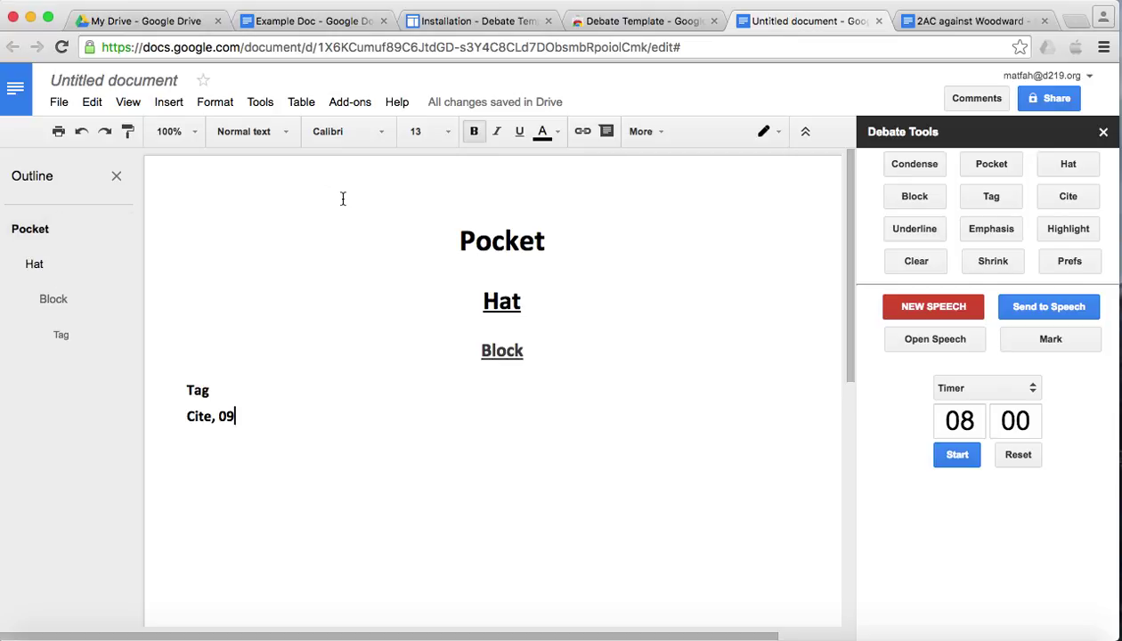
click(356, 101)
mouse_move(376, 133)
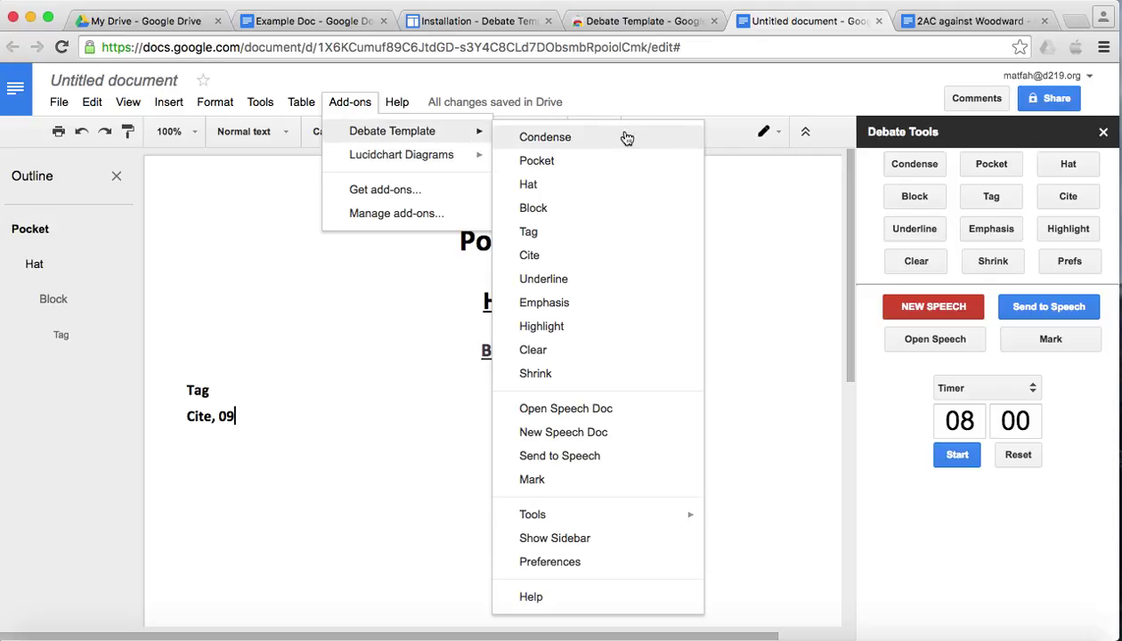
click(742, 375)
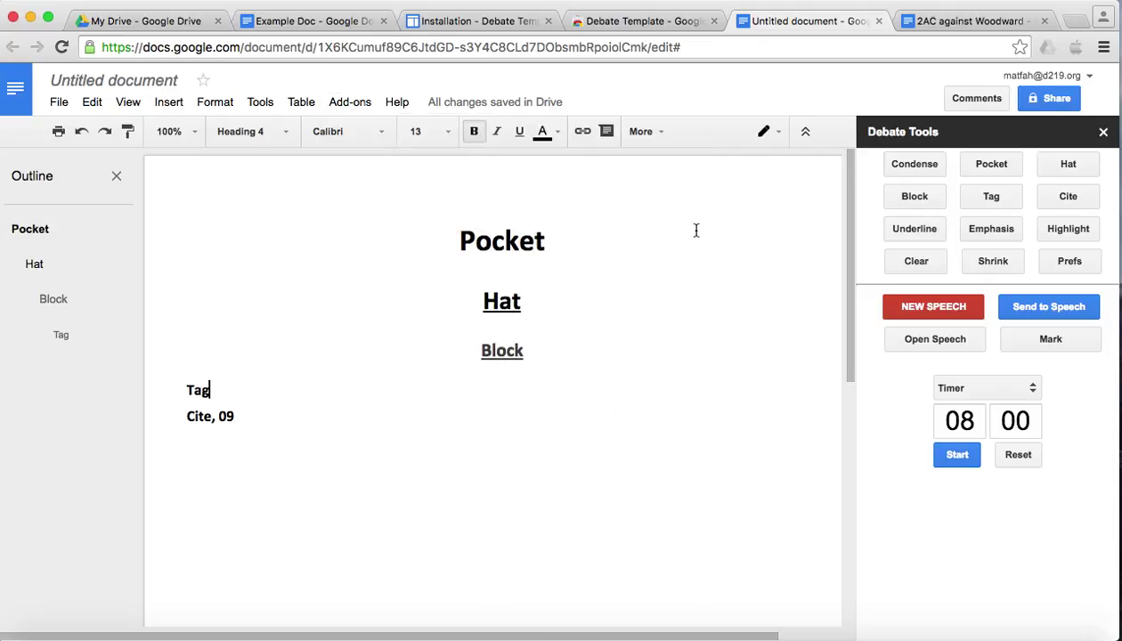
- Scroll the Installation page down to step 5 and highlight its function-key instruction
click(472, 21)
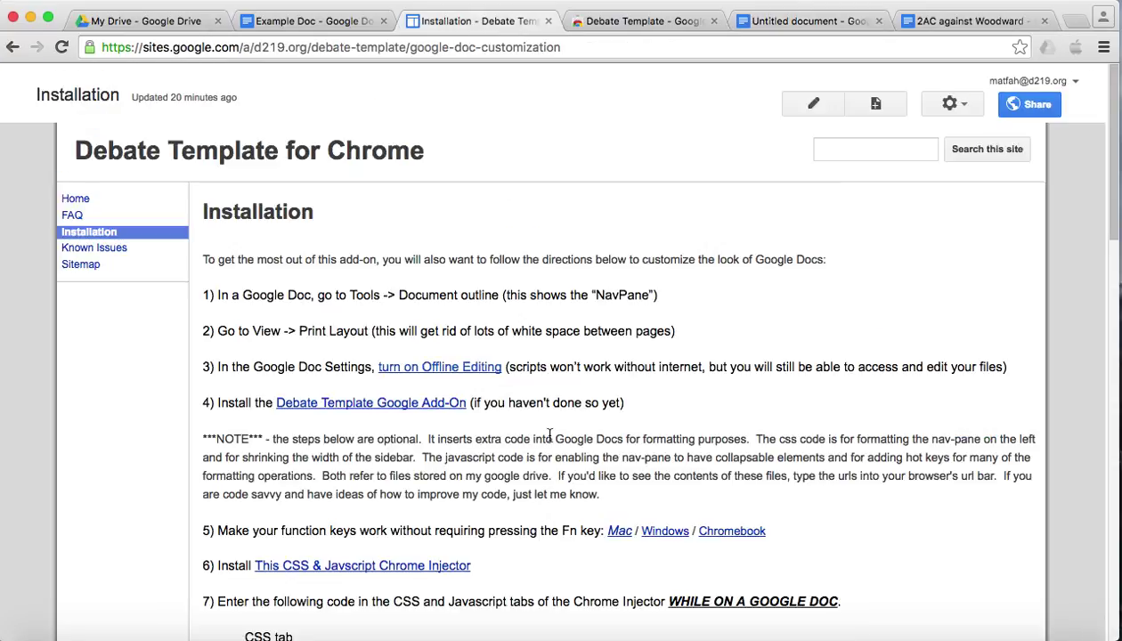
scroll(549, 435, down, 2)
scroll(549, 436, down, 5)
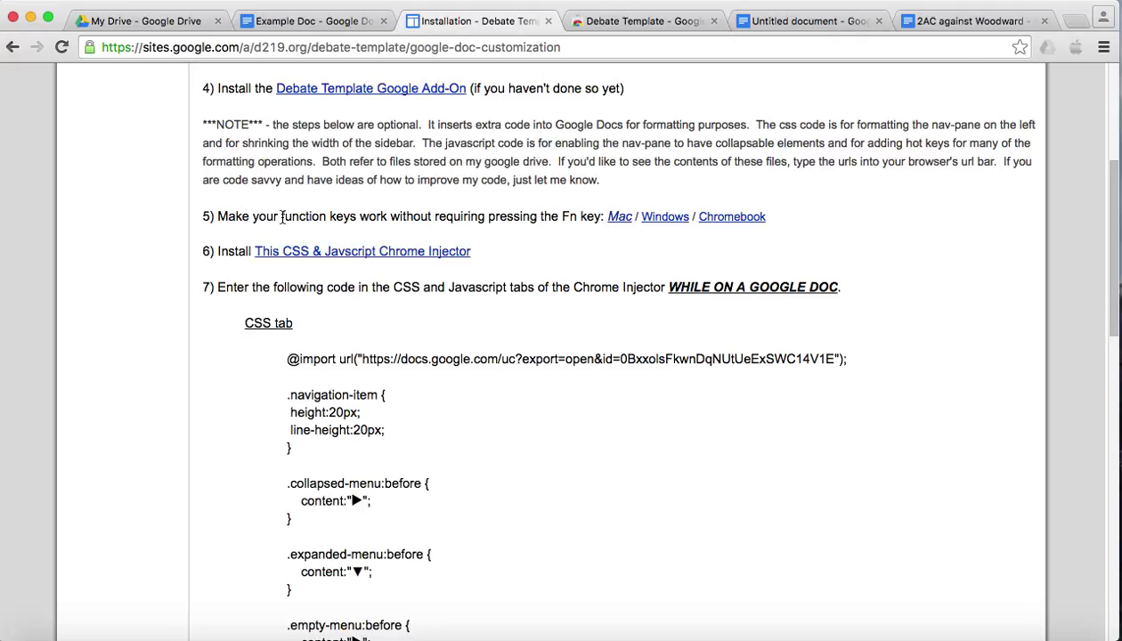
triple_click(314, 216)
click(319, 219)
- Confirm in Keyboard preferences that F1, F2 and other top-row keys act as standard function keys
click(18, 0)
click(67, 38)
click(302, 230)
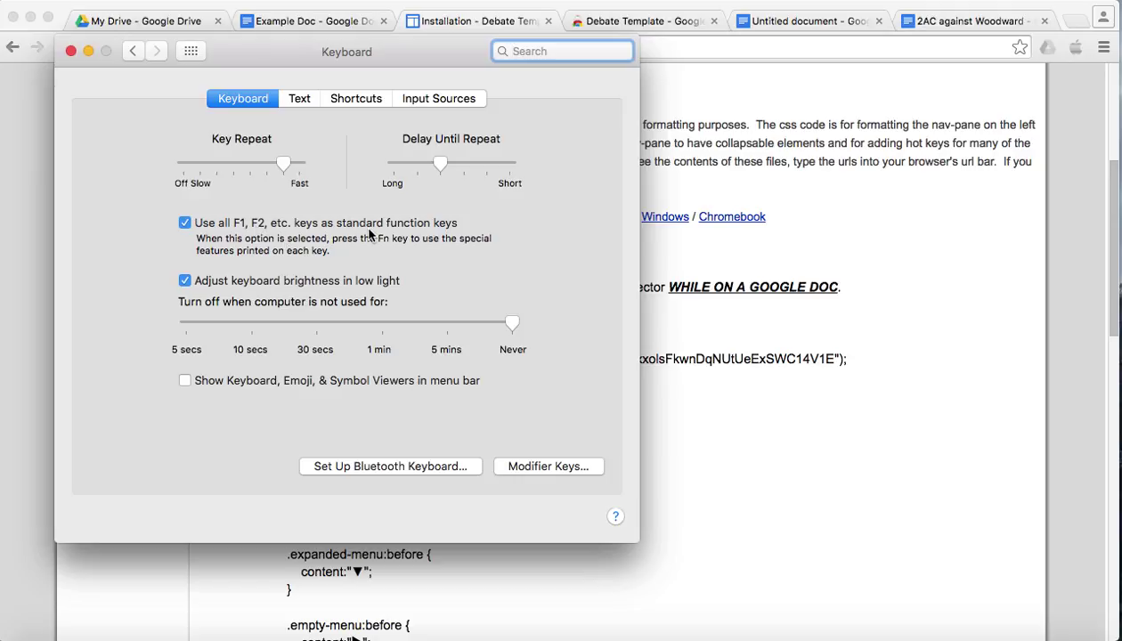
click(72, 51)
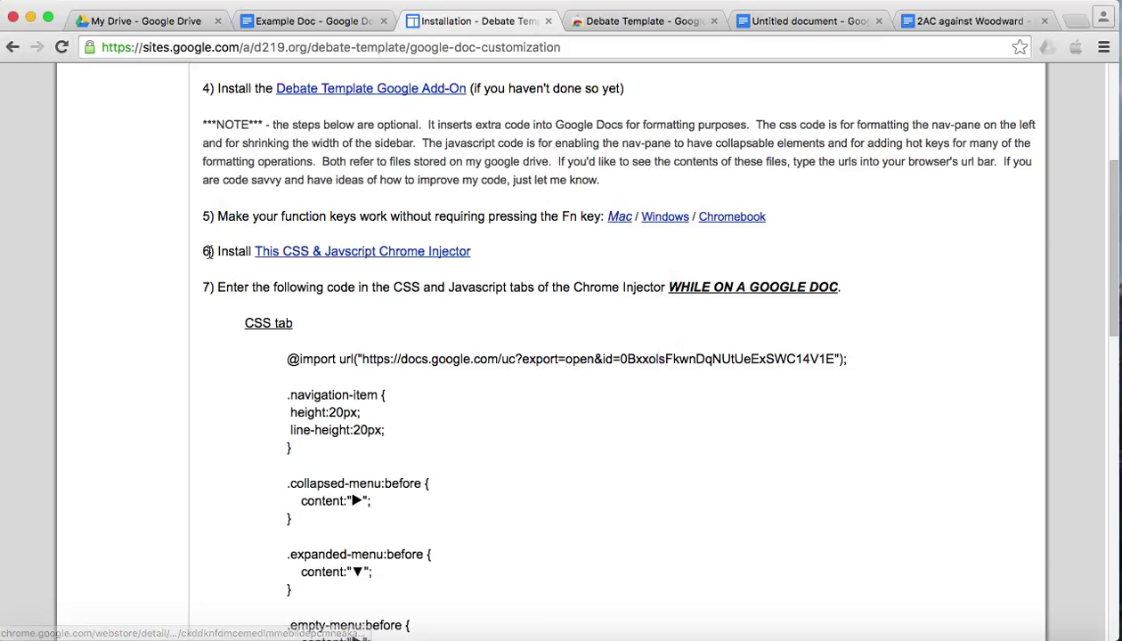
- Add the CSS and Javascript Injection extension to Chrome from its Web Store listing
click(368, 255)
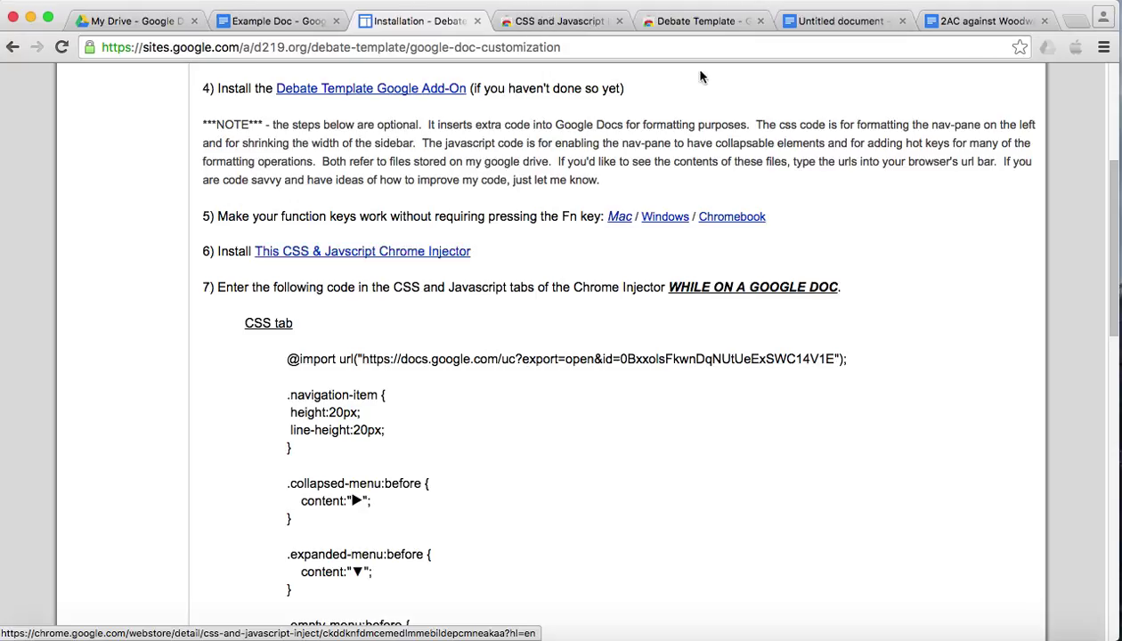
click(564, 18)
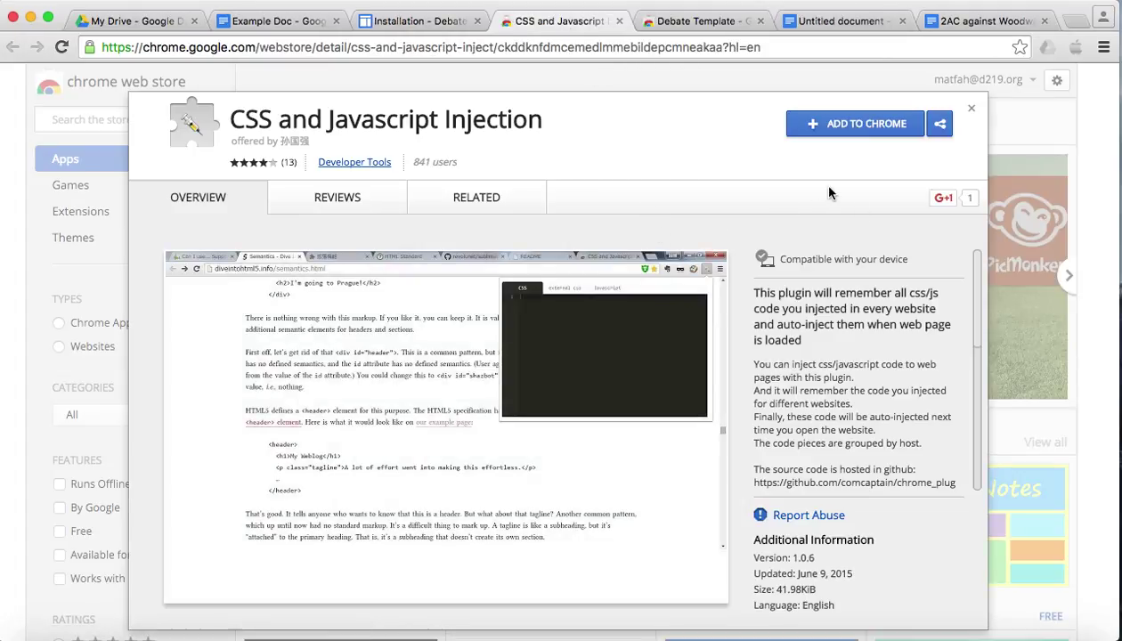
click(843, 127)
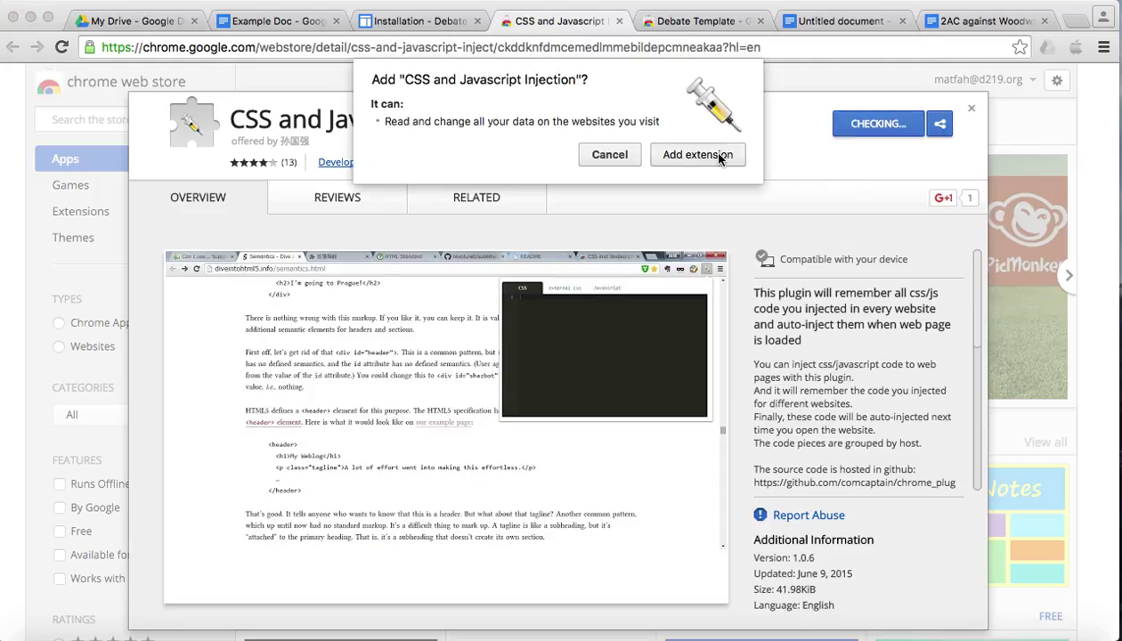
click(698, 155)
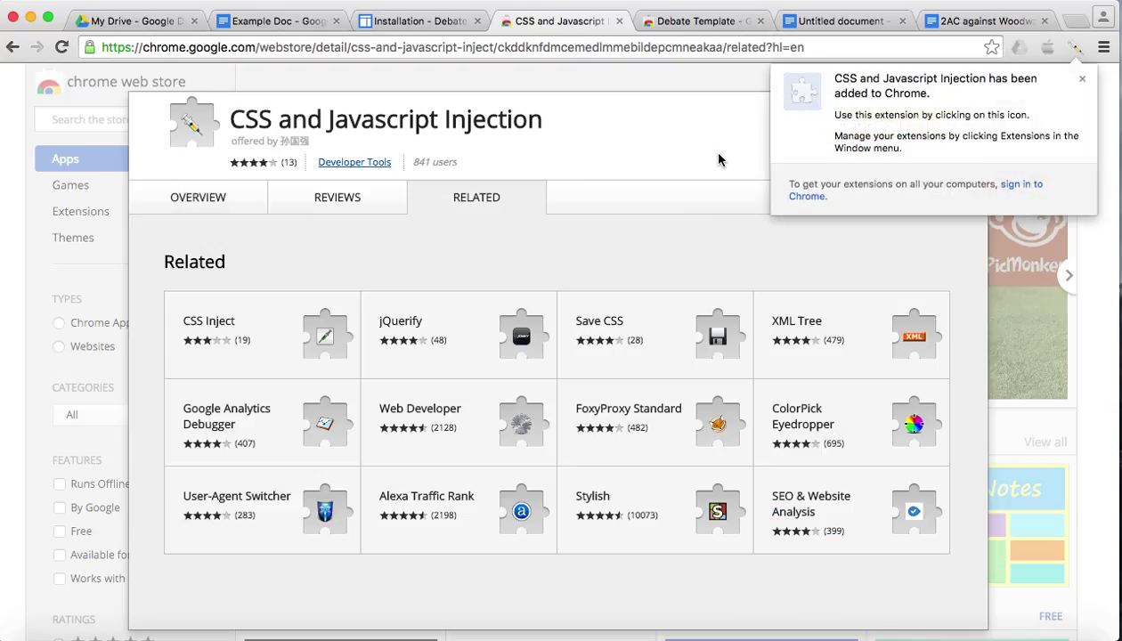
click(1082, 79)
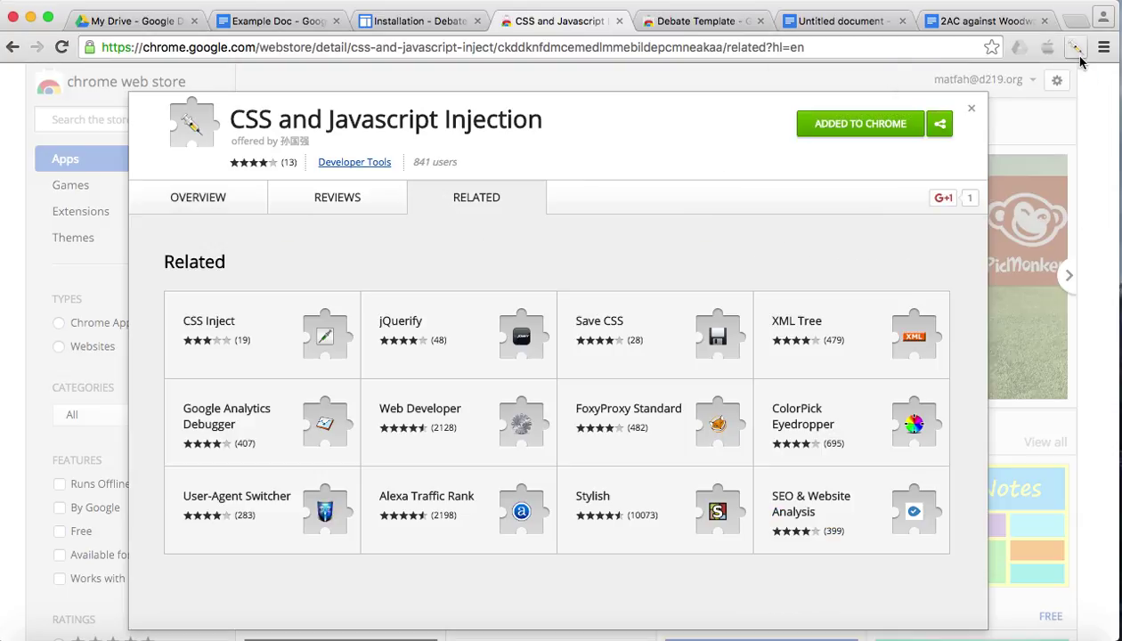
click(970, 108)
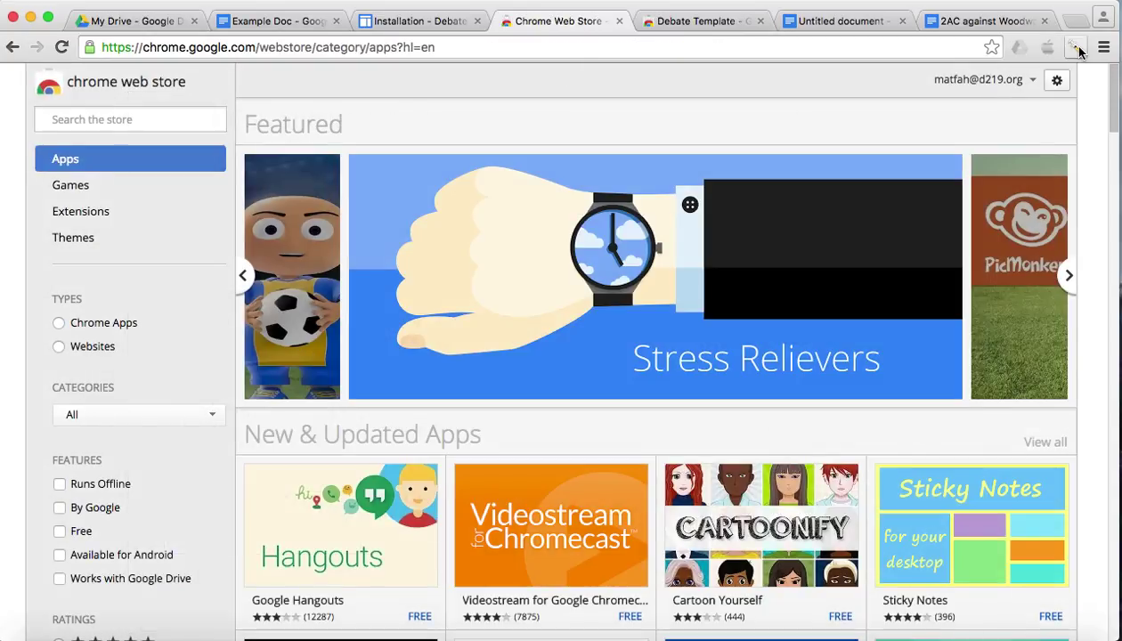
- Look over the Example Doc and the Untitled debate document, leaving the cursor at the Hat heading
click(273, 25)
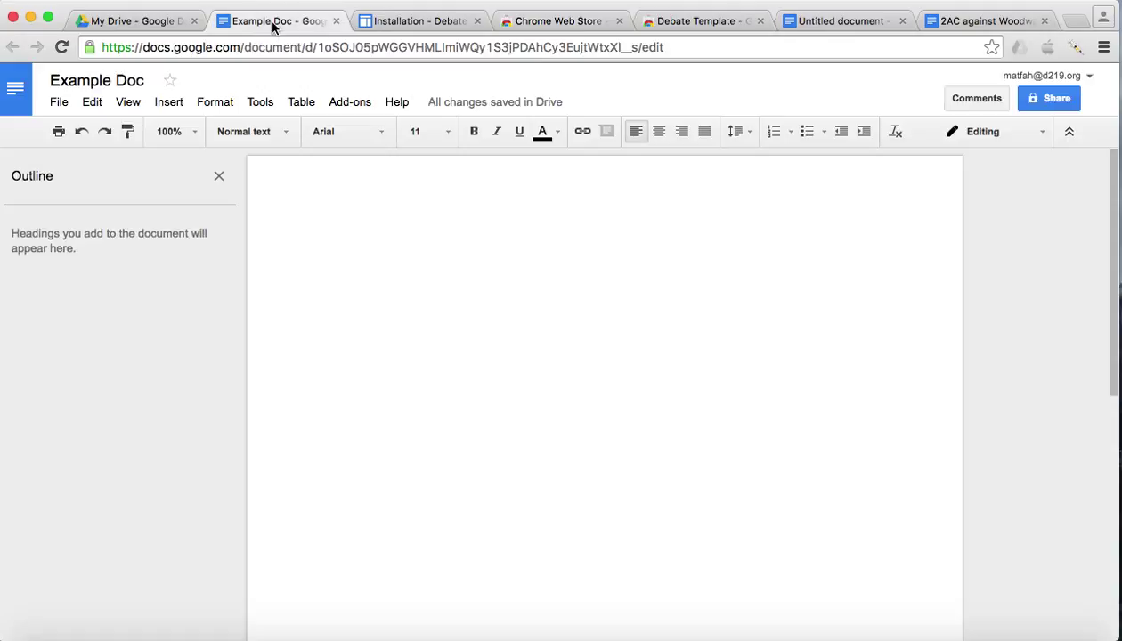
click(812, 21)
click(518, 415)
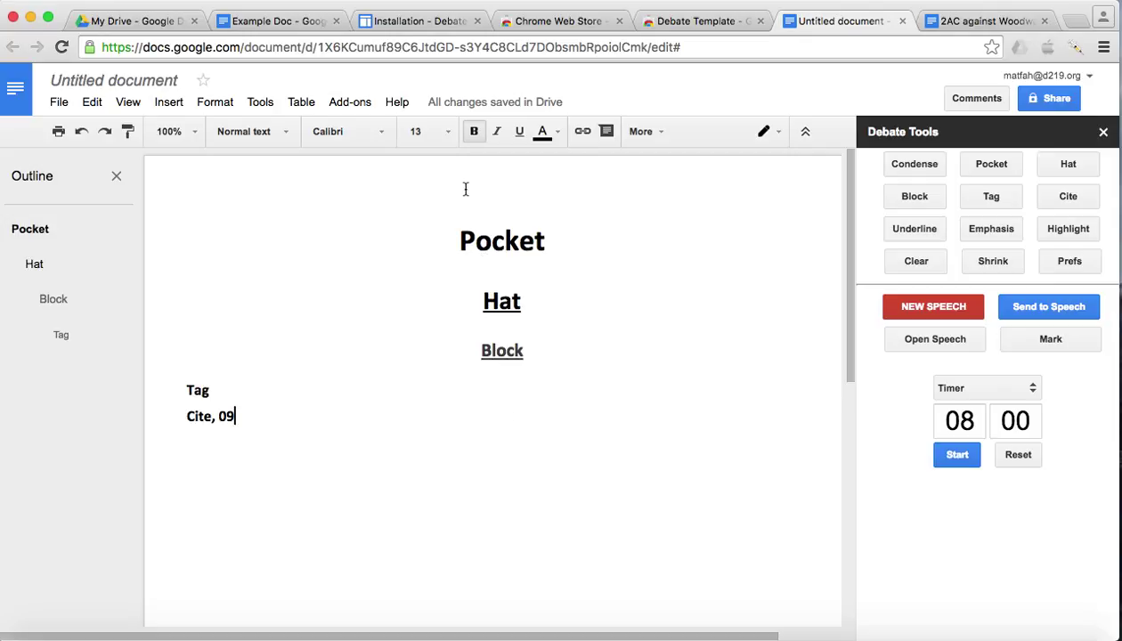
click(479, 267)
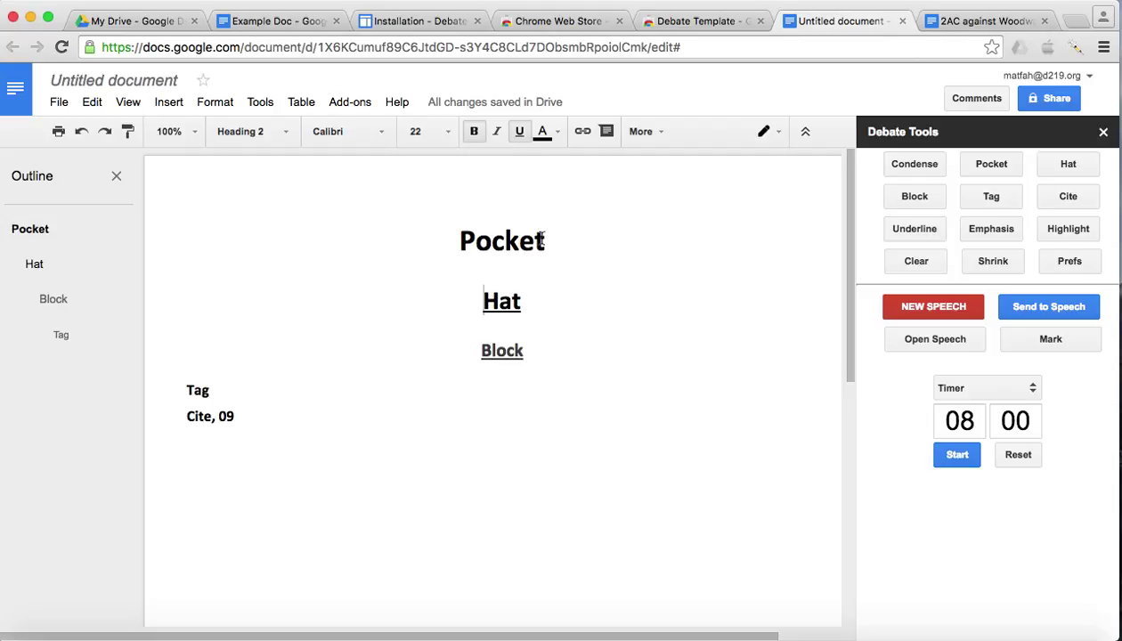
- Copy the whole CSS code block from the Installation instructions page and return to the Untitled document
click(417, 23)
scroll(496, 406, down, 3)
drag(286, 207, 300, 596)
scroll(283, 570, down, 2)
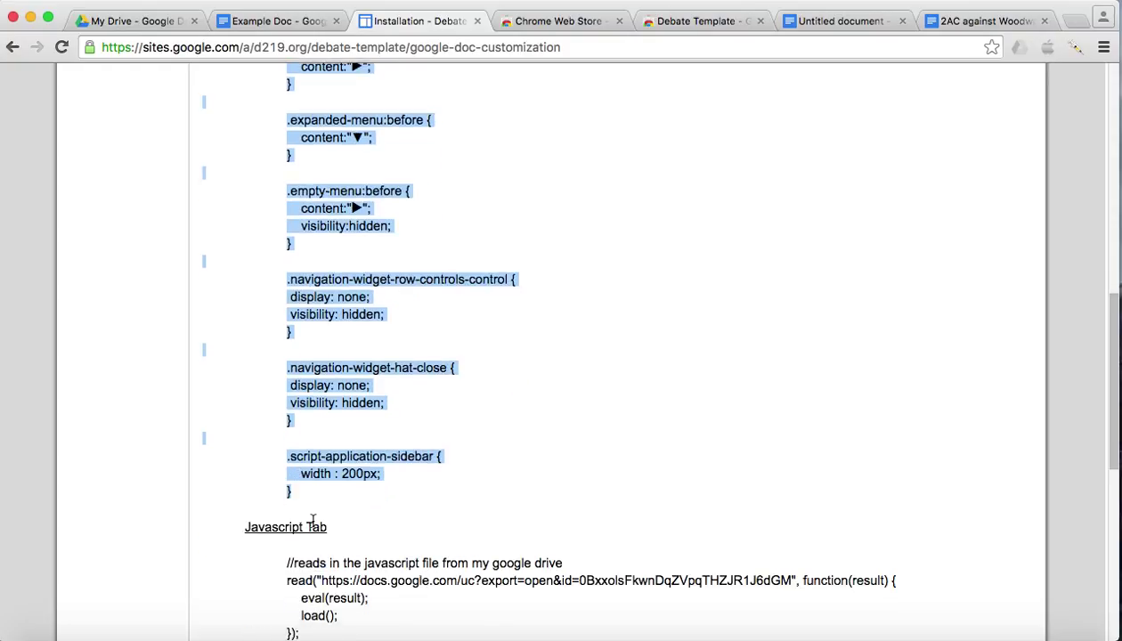
scroll(293, 472, up, 4)
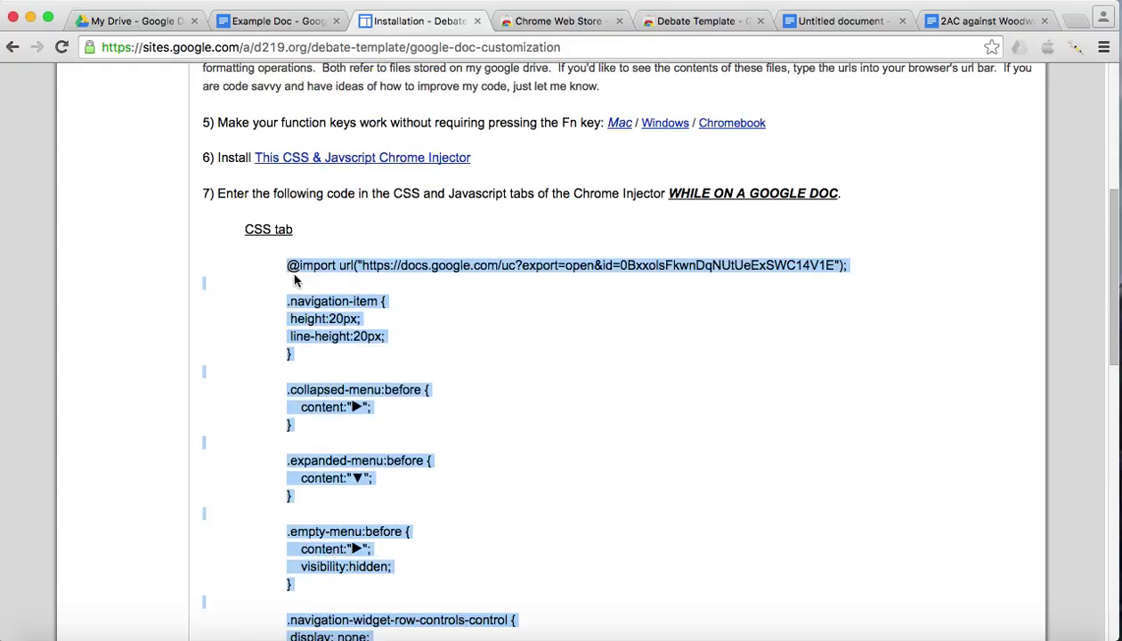
scroll(320, 303, down, 4)
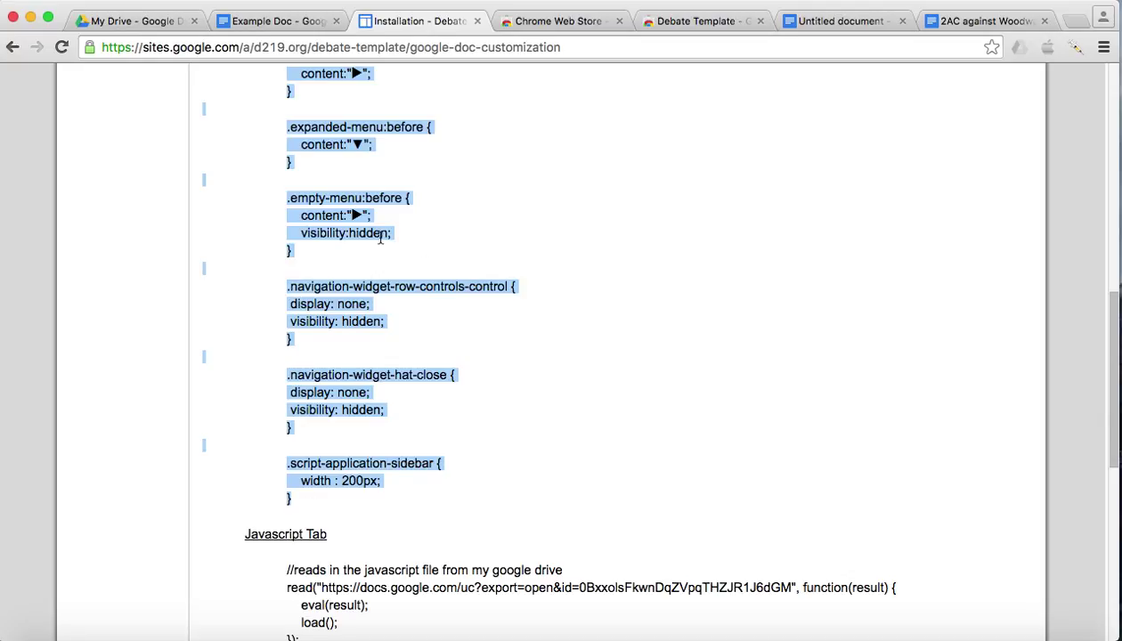
right_click(338, 218)
click(374, 256)
scroll(486, 258, up, 3)
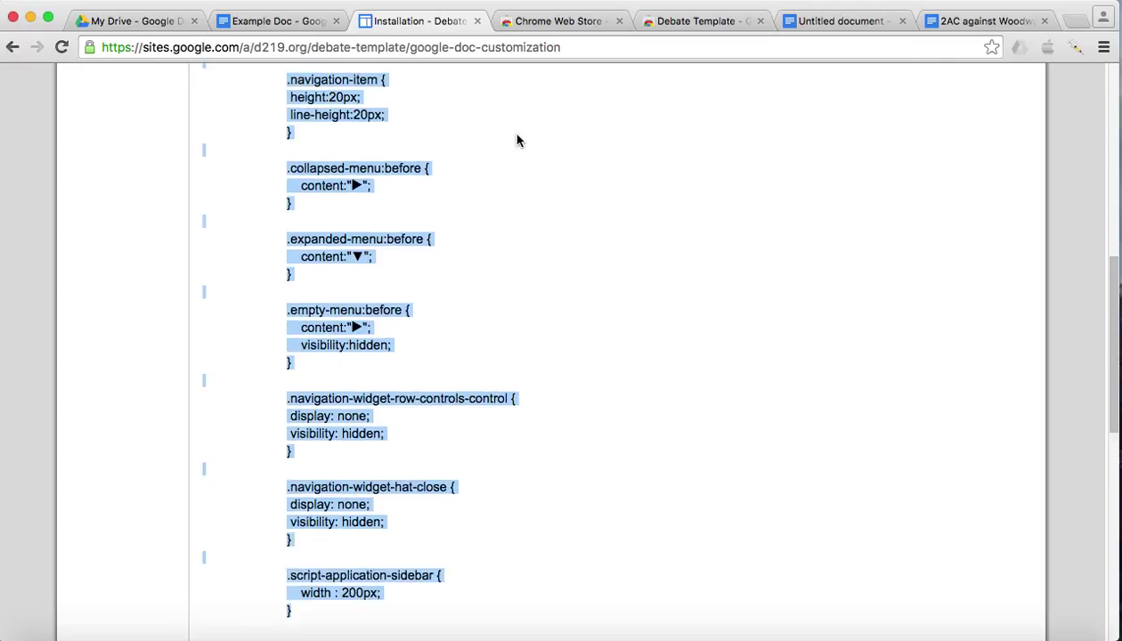
click(844, 24)
- Paste the 33 copied CSS lines, ending with the 200px sidebar width, into the injector's CSS tab
click(516, 242)
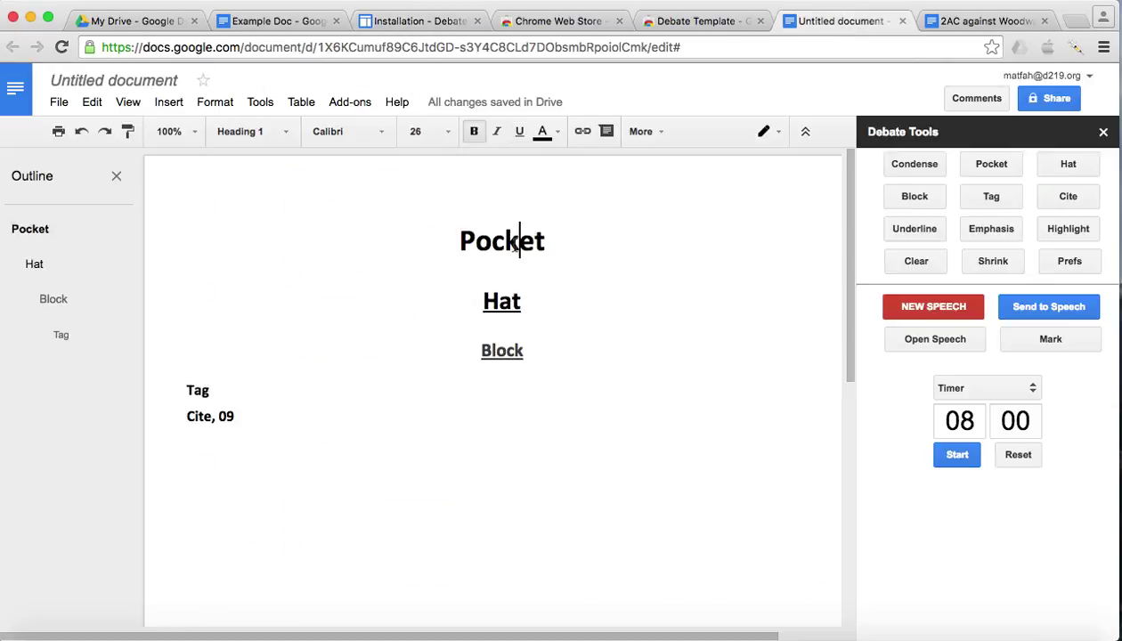
click(1077, 47)
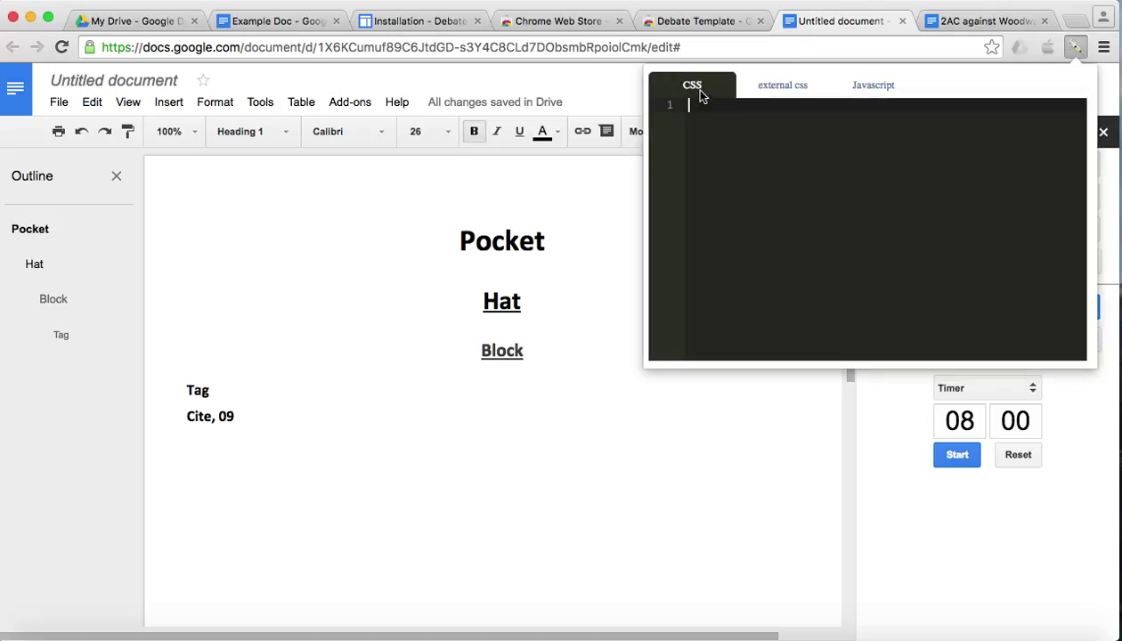
key(super+v)
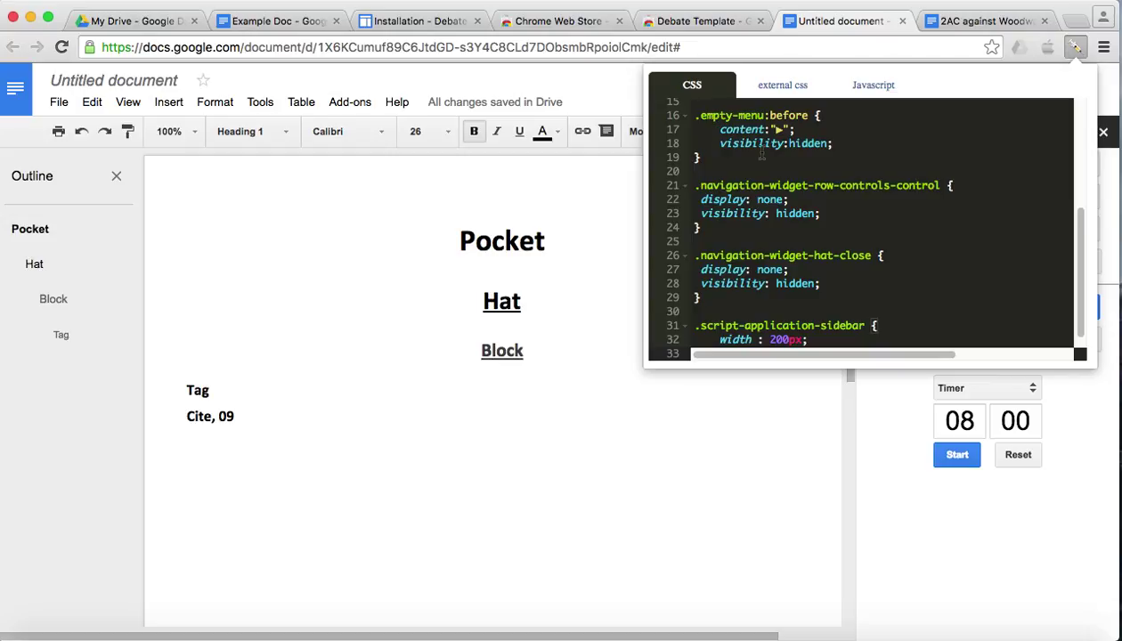
scroll(762, 154, up, 3)
scroll(761, 153, down, 4)
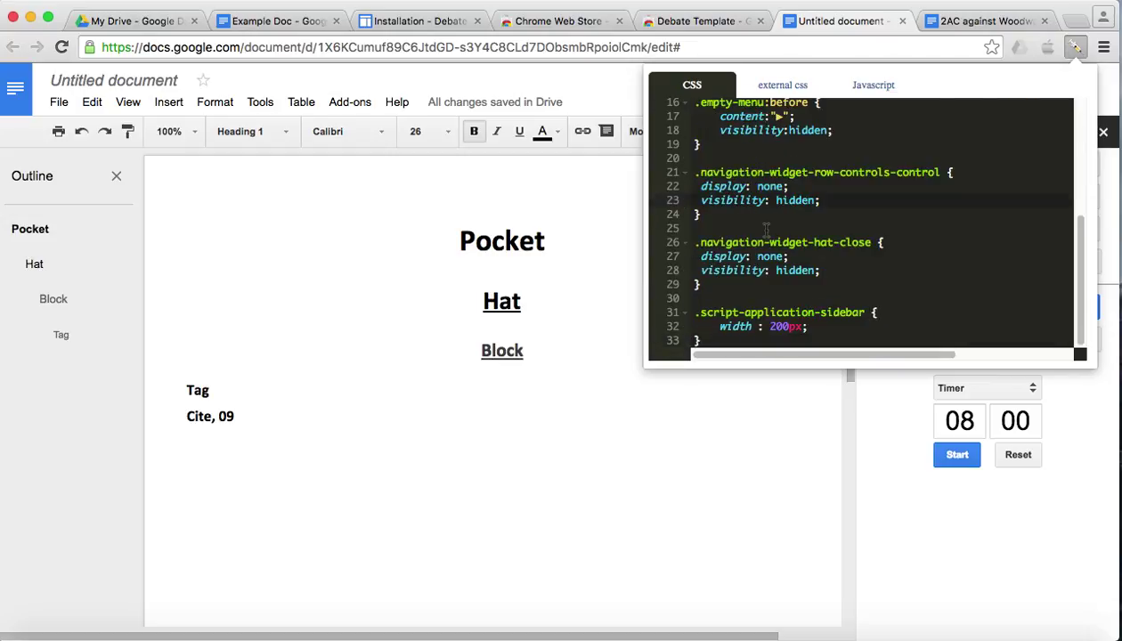
click(737, 228)
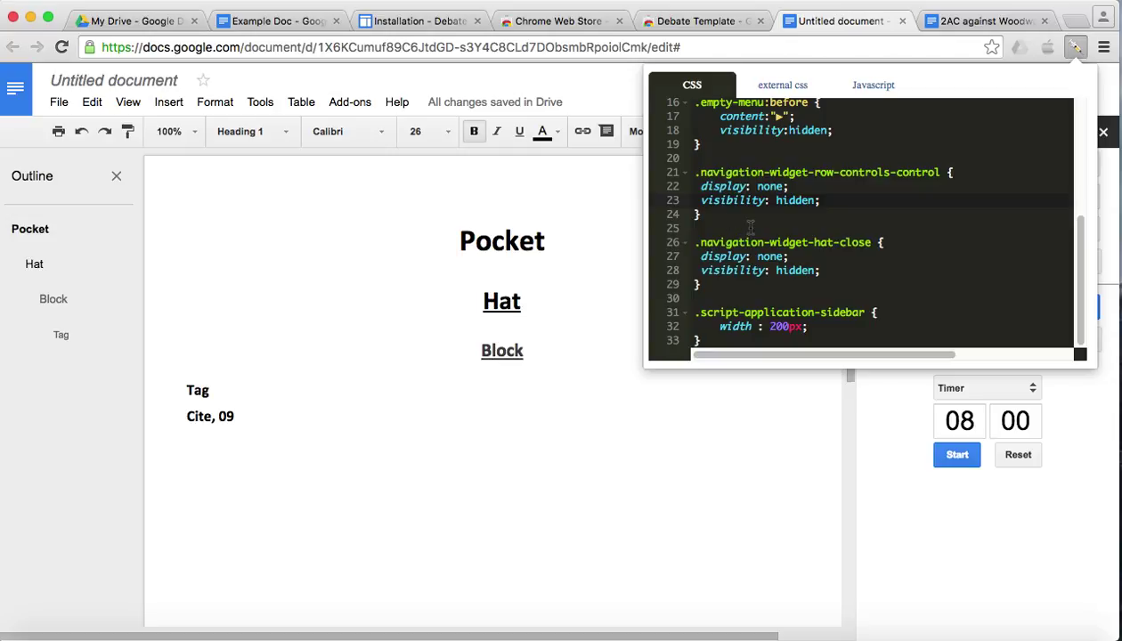
- Reload the Google Doc so the injected CSS narrows the Debate Tools sidebar and tightens the outline
click(586, 241)
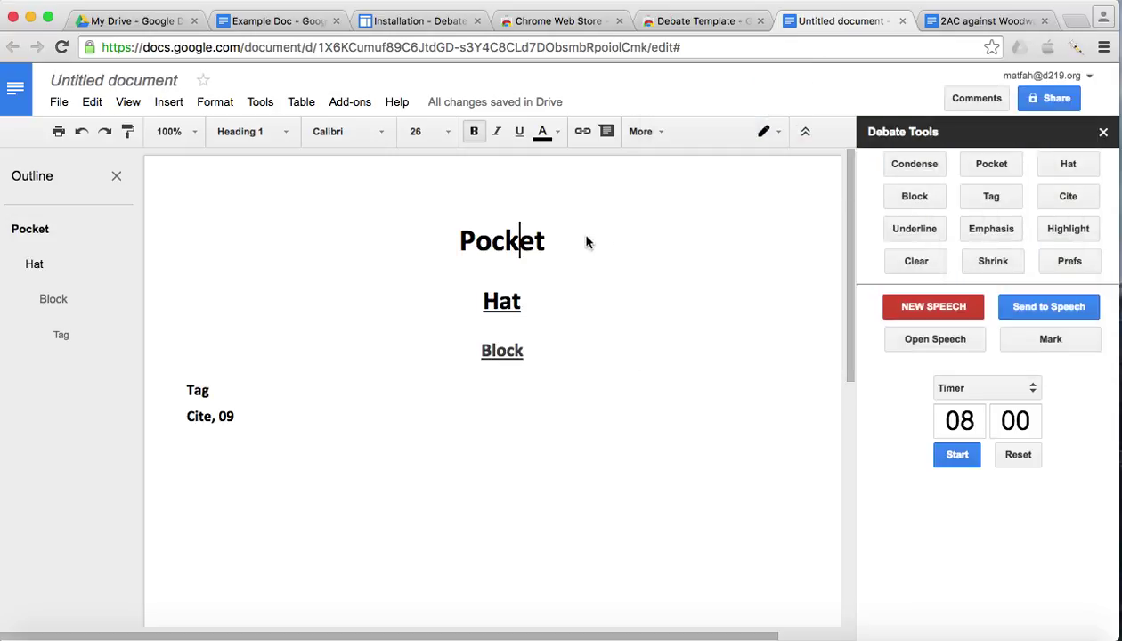
click(336, 46)
key(Return)
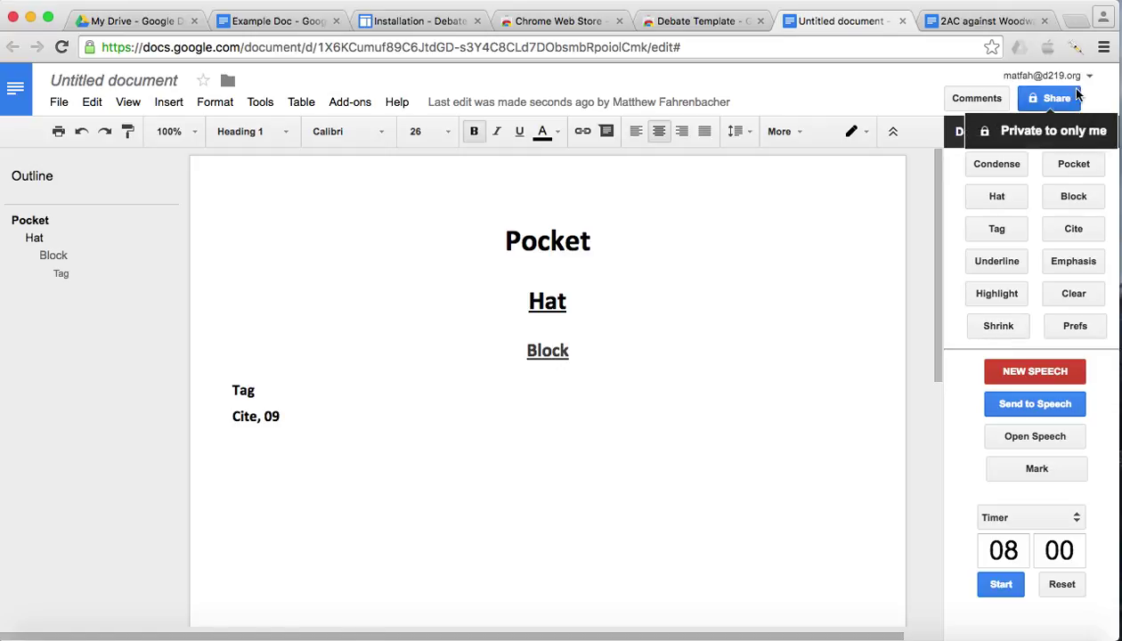
- Reopen the injector to verify the pasted CSS is still there, then close it
click(1076, 48)
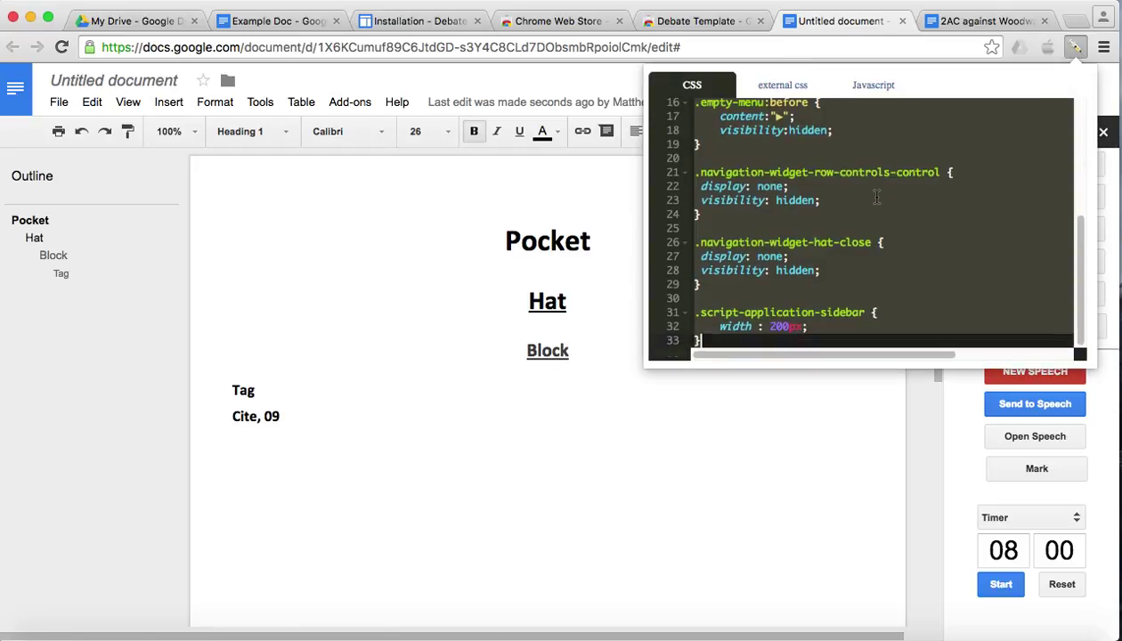
scroll(877, 197, up, 5)
scroll(885, 190, down, 5)
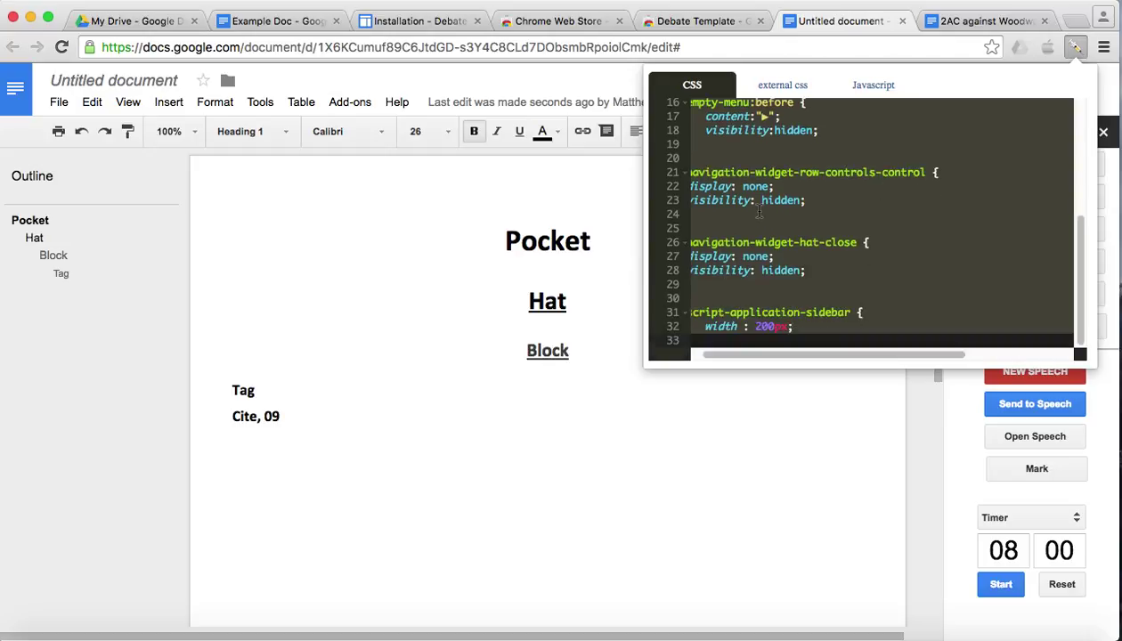
scroll(759, 211, up, 5)
click(499, 281)
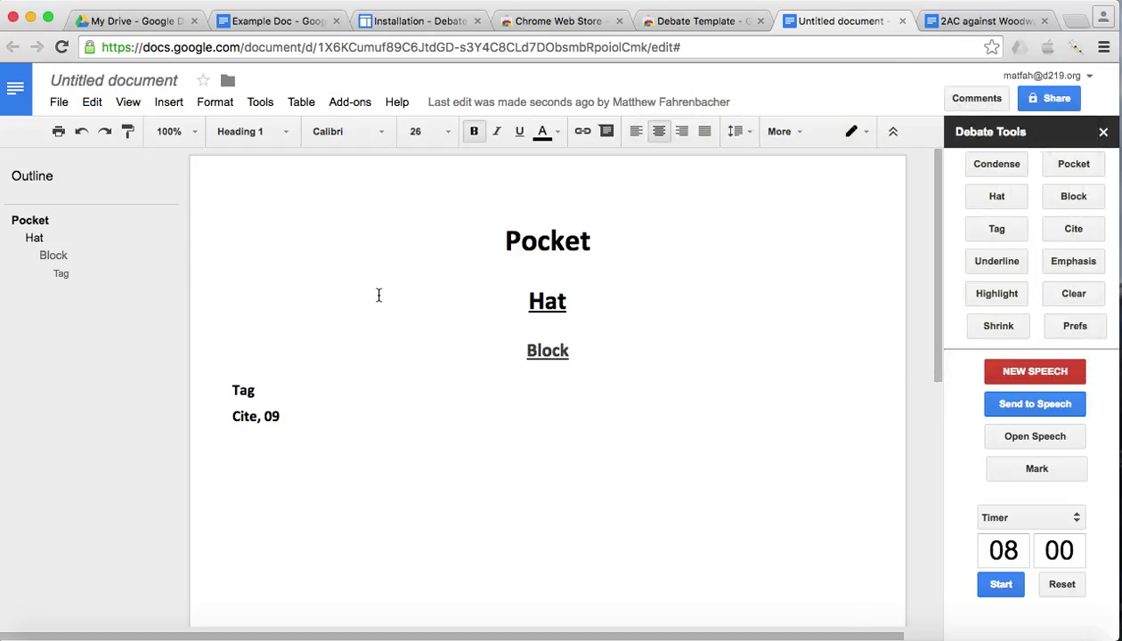
- Select and copy the JavaScript Tab code on the Installation page, then go back to the Untitled document
click(412, 20)
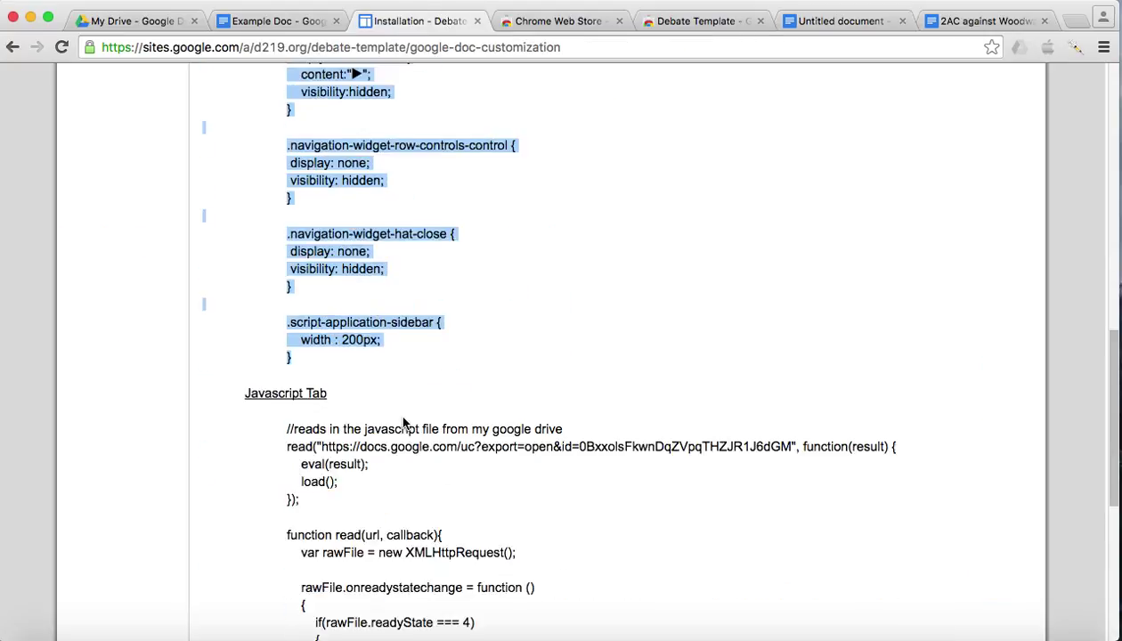
scroll(404, 423, down, 5)
drag(288, 250, 306, 275)
scroll(403, 423, down, 5)
shift+click(294, 393)
scroll(369, 342, up, 5)
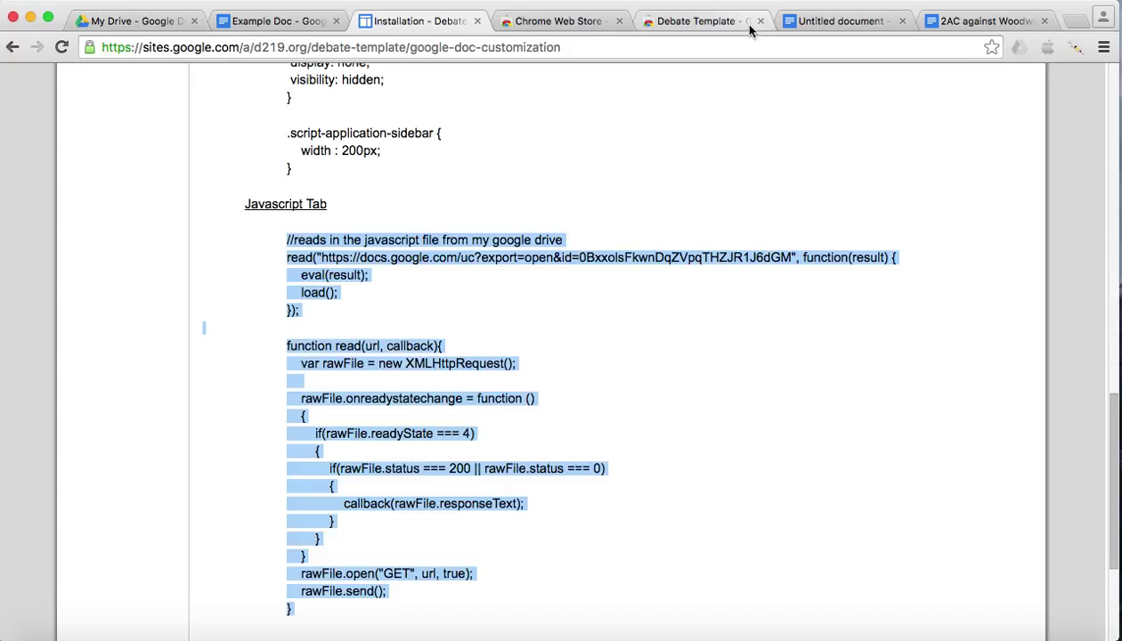
click(842, 21)
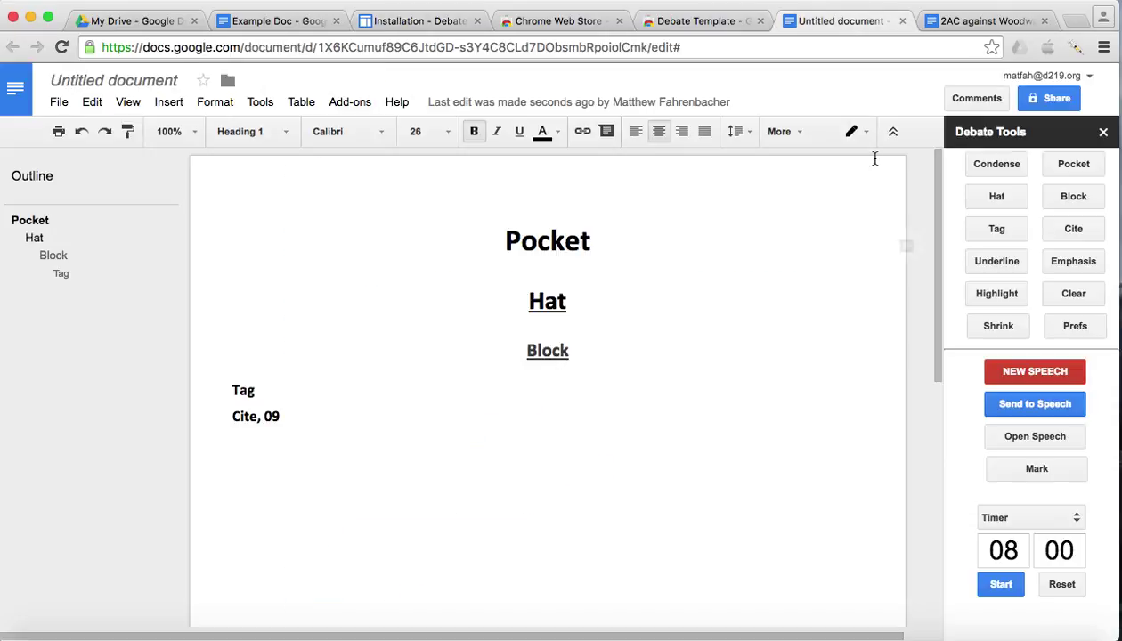
- Paste the copied JavaScript into the injector's Javascript tab
click(1076, 46)
click(874, 86)
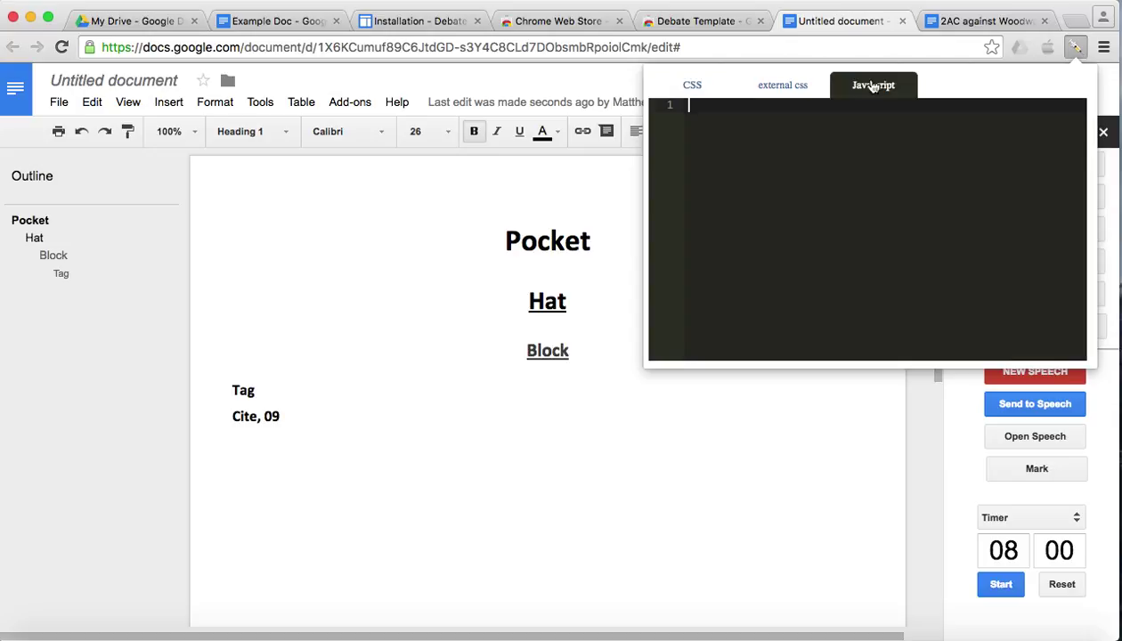
key(super+v)
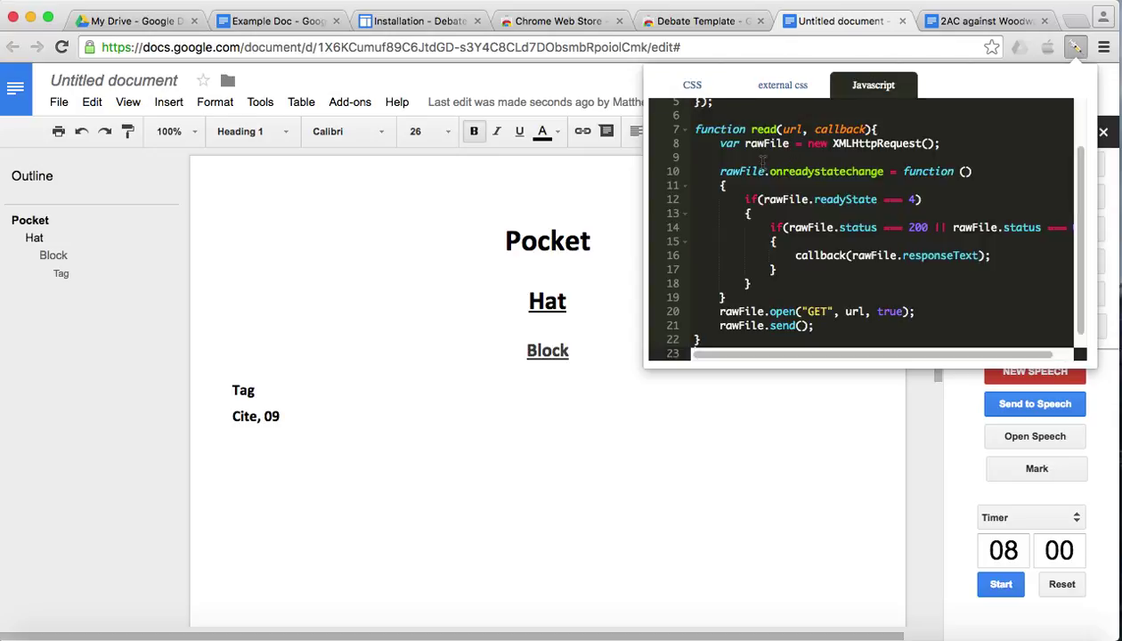
scroll(829, 230, up, 2)
click(485, 218)
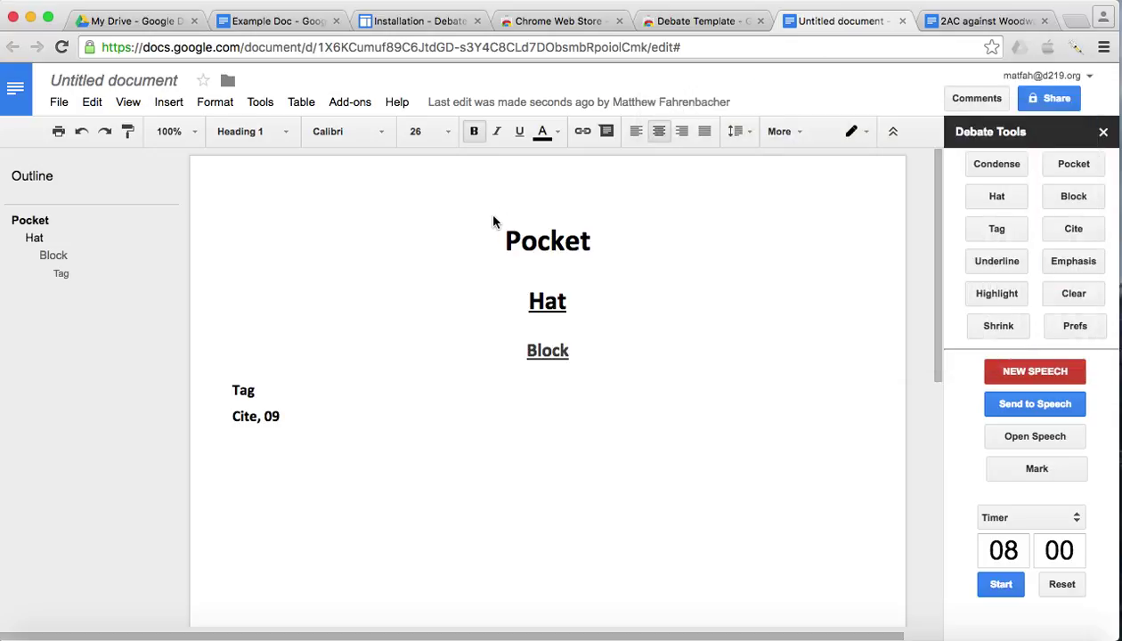
- Reload the document so the outline gains collapse arrows, then jump to the Pocket heading
click(445, 47)
key(Return)
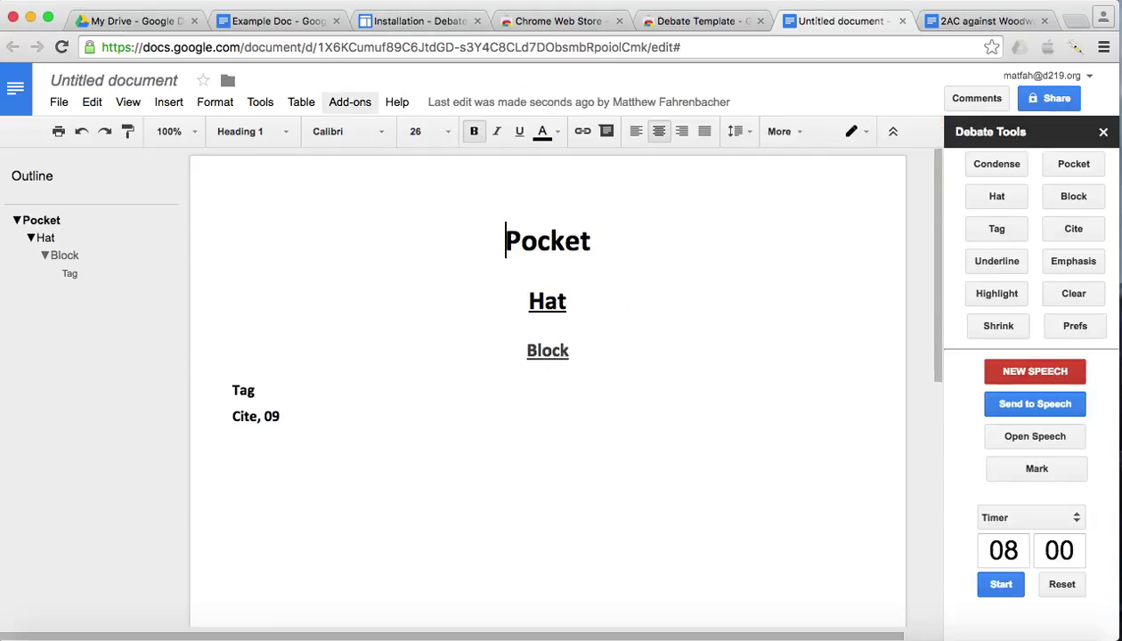
click(21, 222)
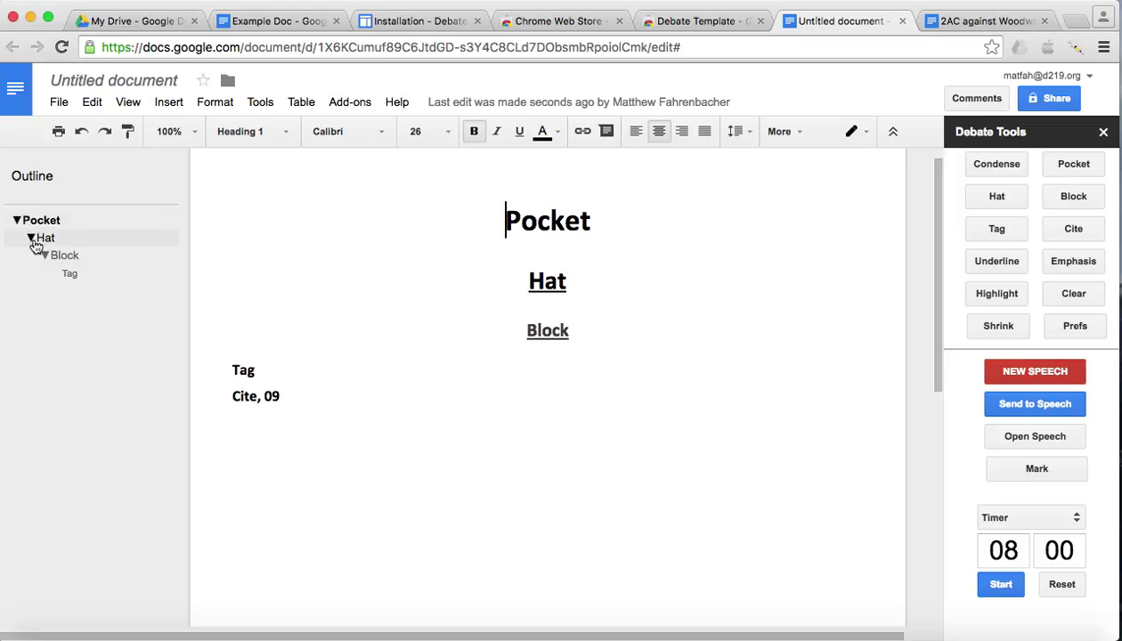
- Jump to Hat and Block via the outline, then switch it to Show Top Level and back to Show All Levels
click(35, 241)
click(44, 257)
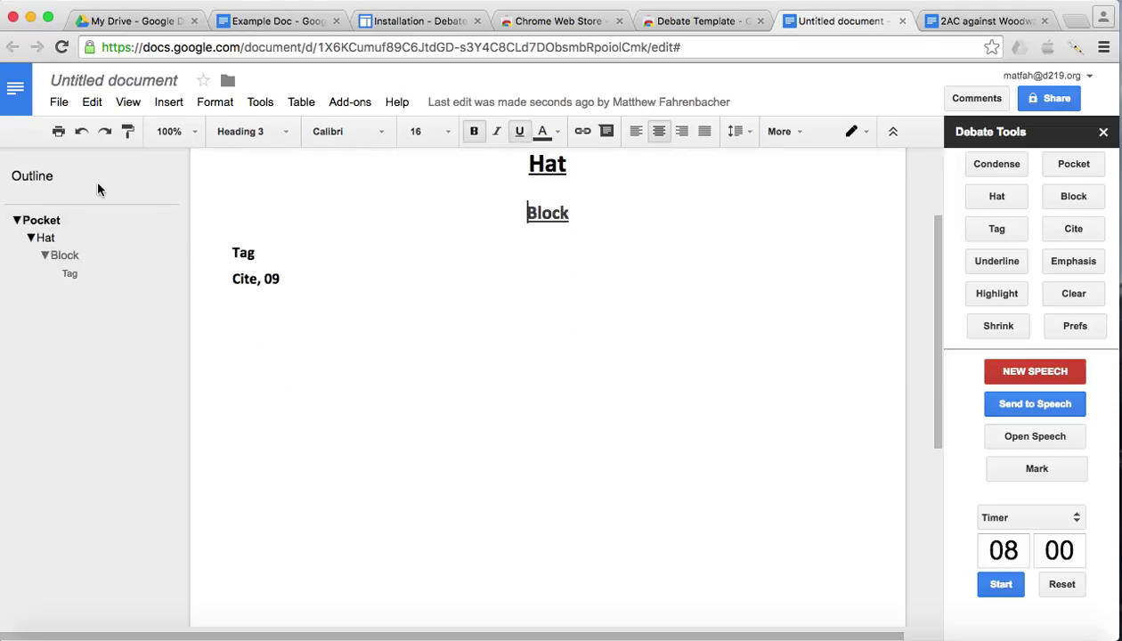
click(167, 201)
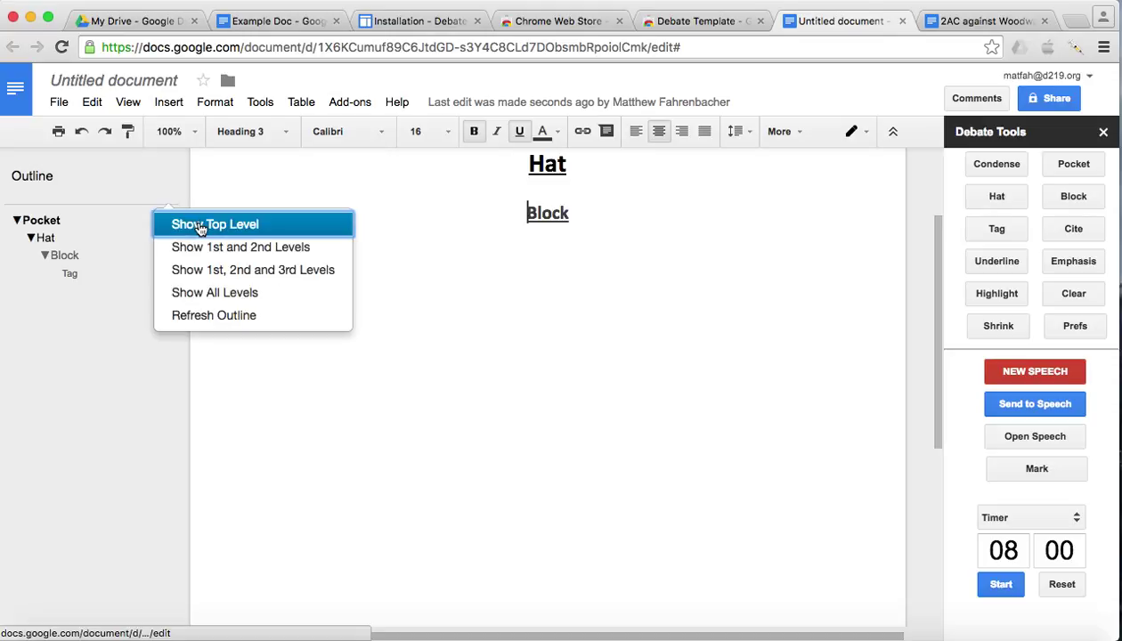
click(200, 229)
click(146, 184)
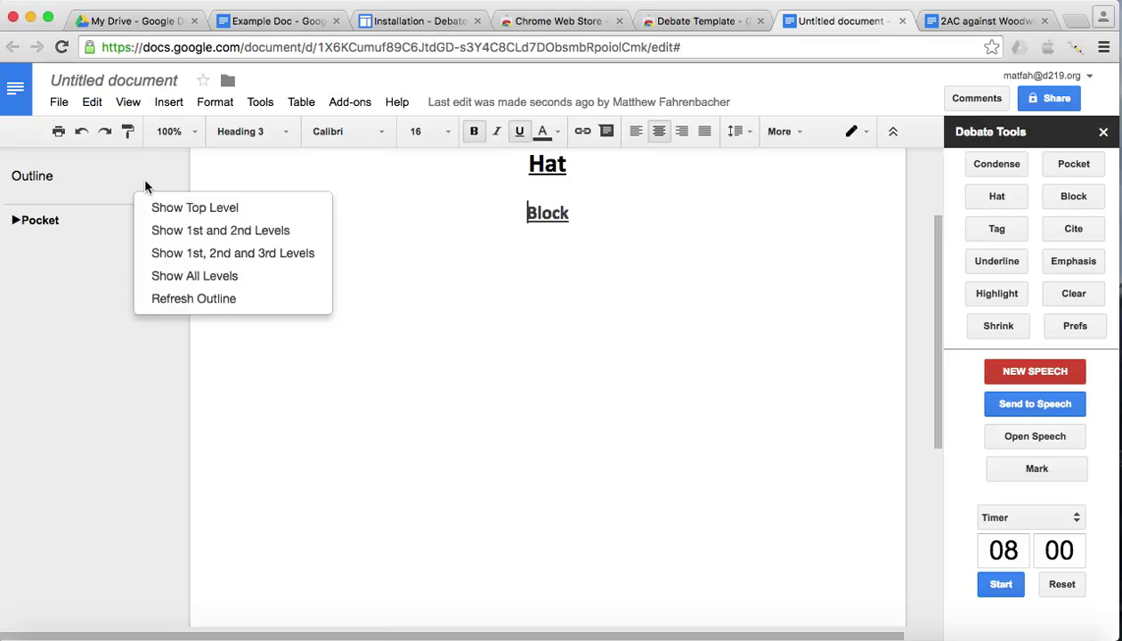
click(198, 283)
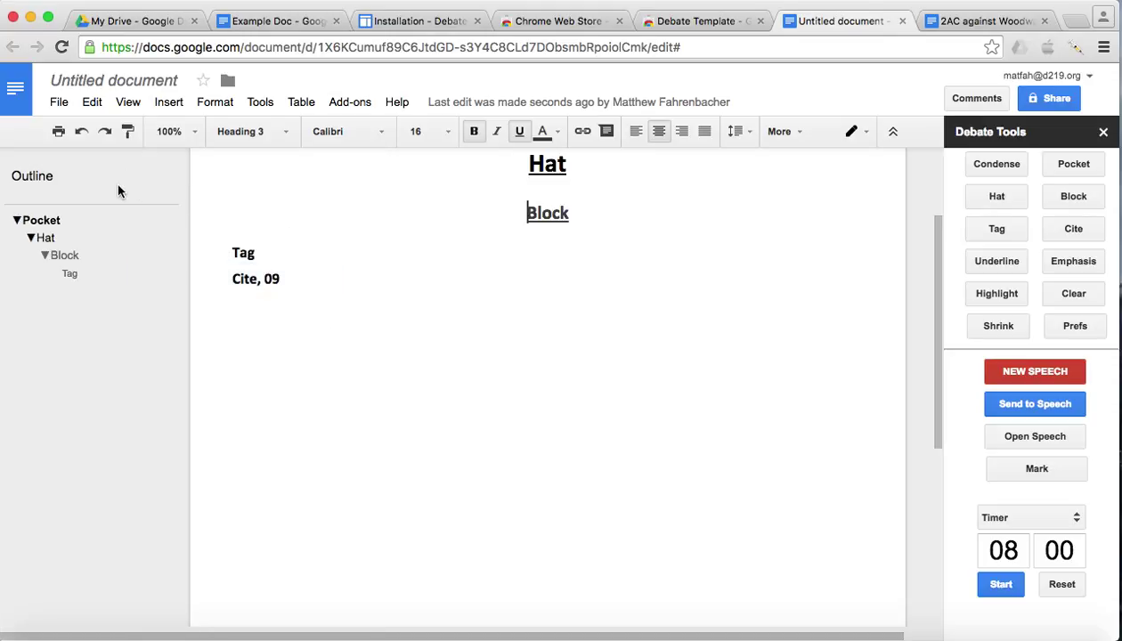
scroll(433, 272, up, 3)
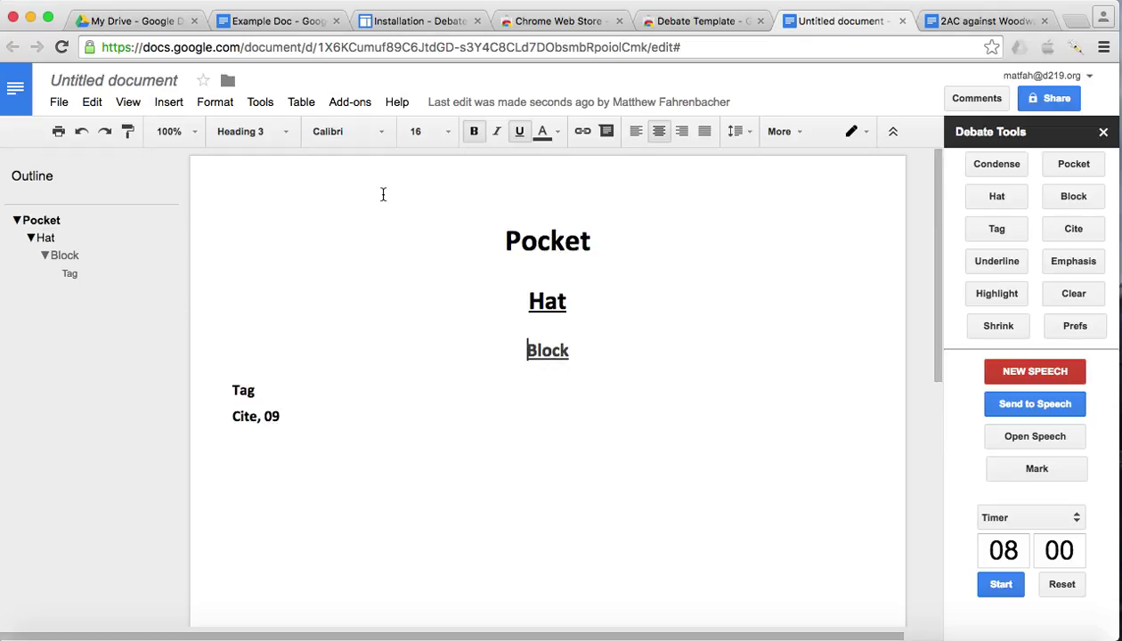
- Review the Debate Template add-on's command list and keyboard shortcuts
click(350, 103)
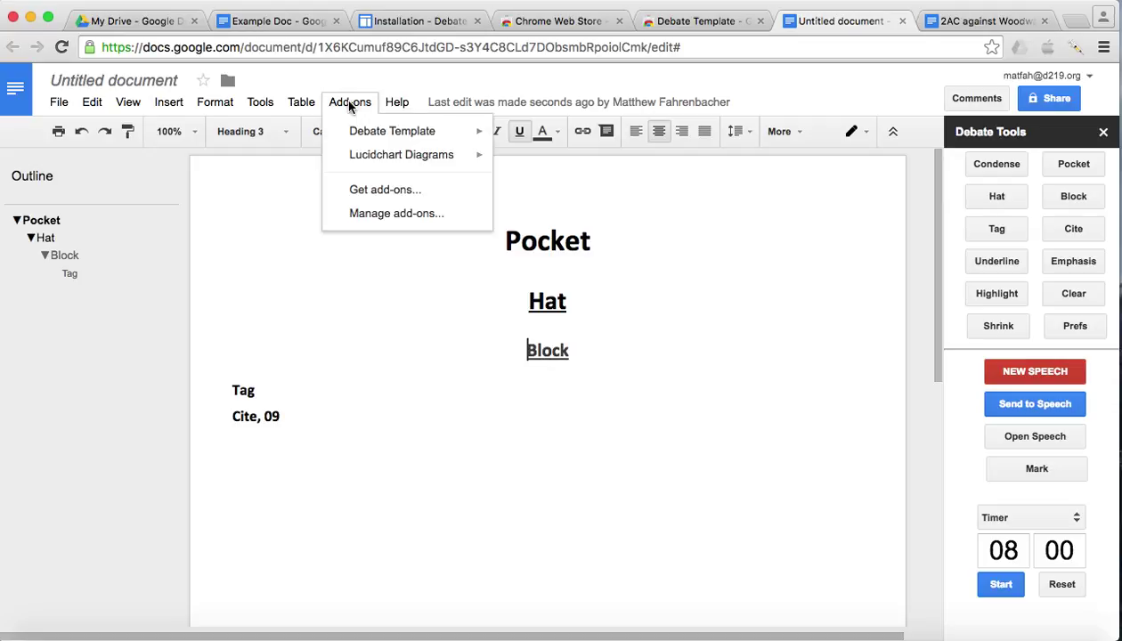
mouse_move(371, 133)
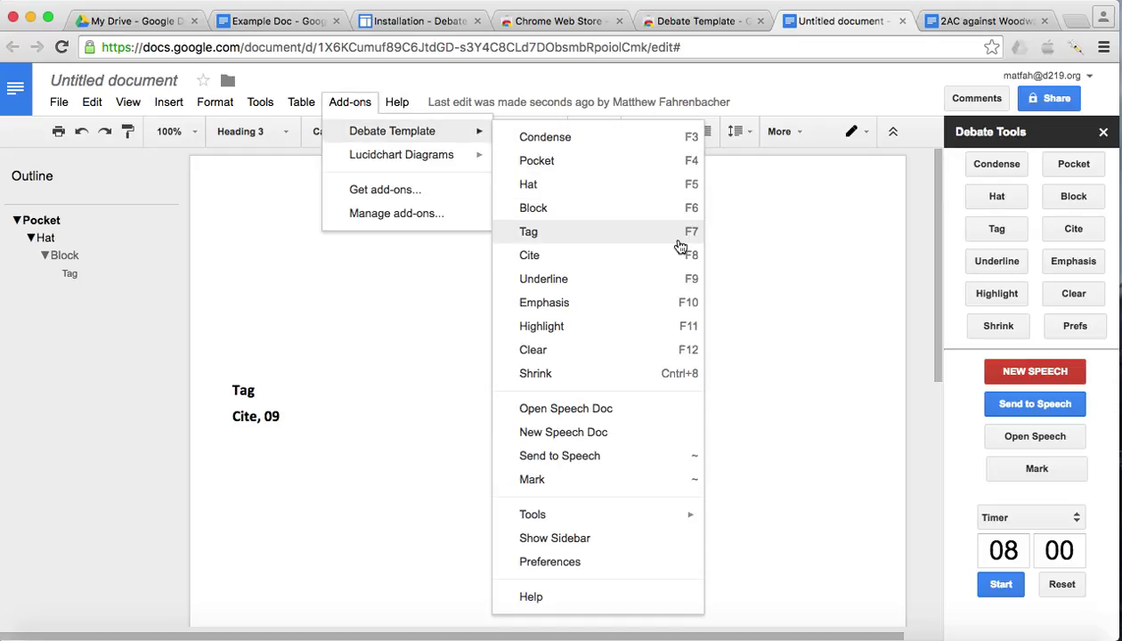
click(679, 333)
- Highlight the word Cite on the citation line green with F11
drag(231, 416, 257, 420)
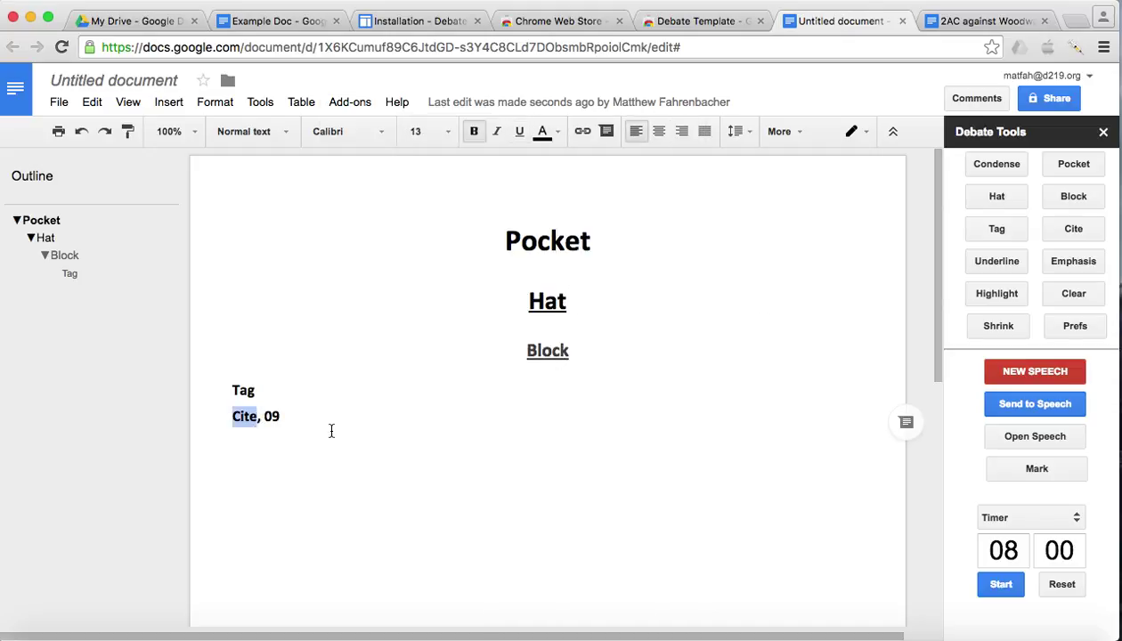
key(XF86AudioLowerVolume)
key(F11)
click(529, 567)
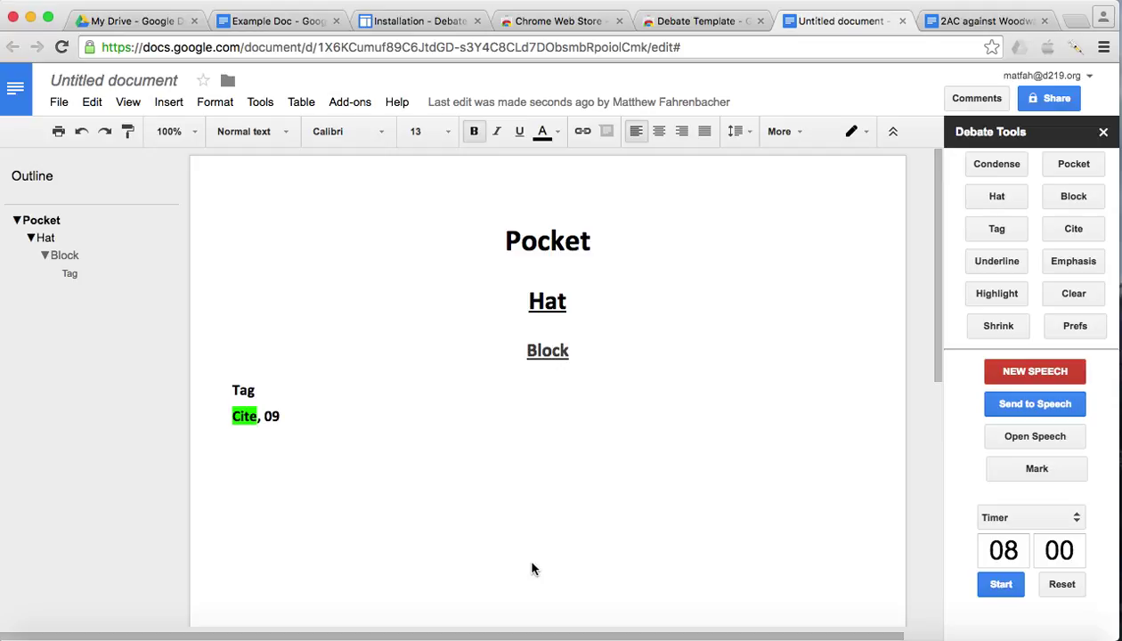
click(350, 102)
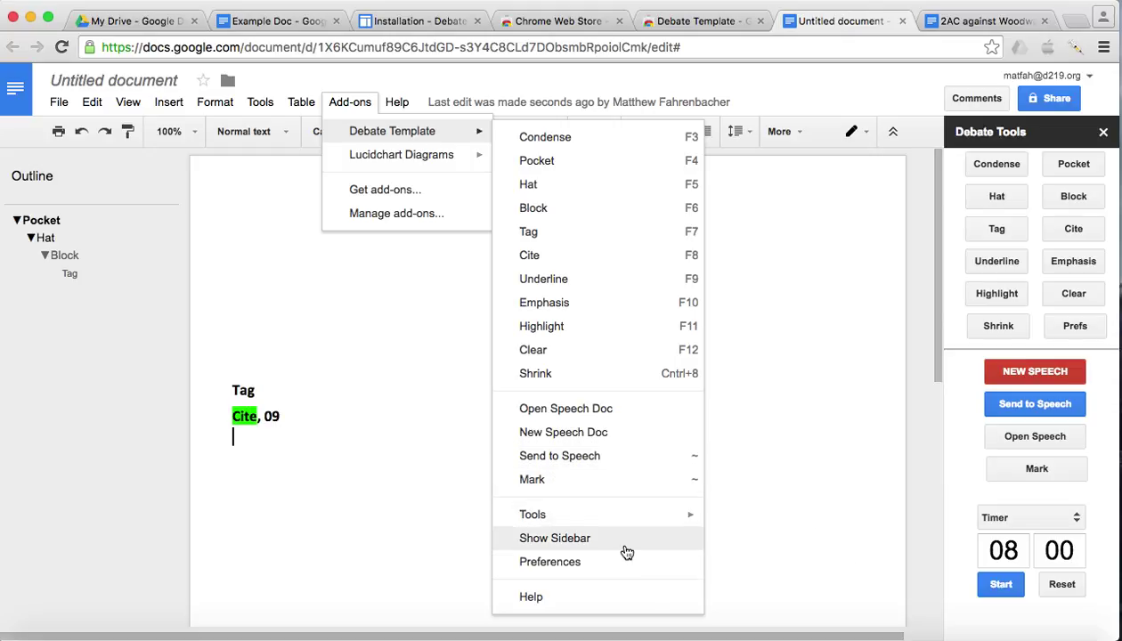
- Close the Add-ons menu, view the Debate Template commands once more, then dismiss them at the Block heading
click(491, 305)
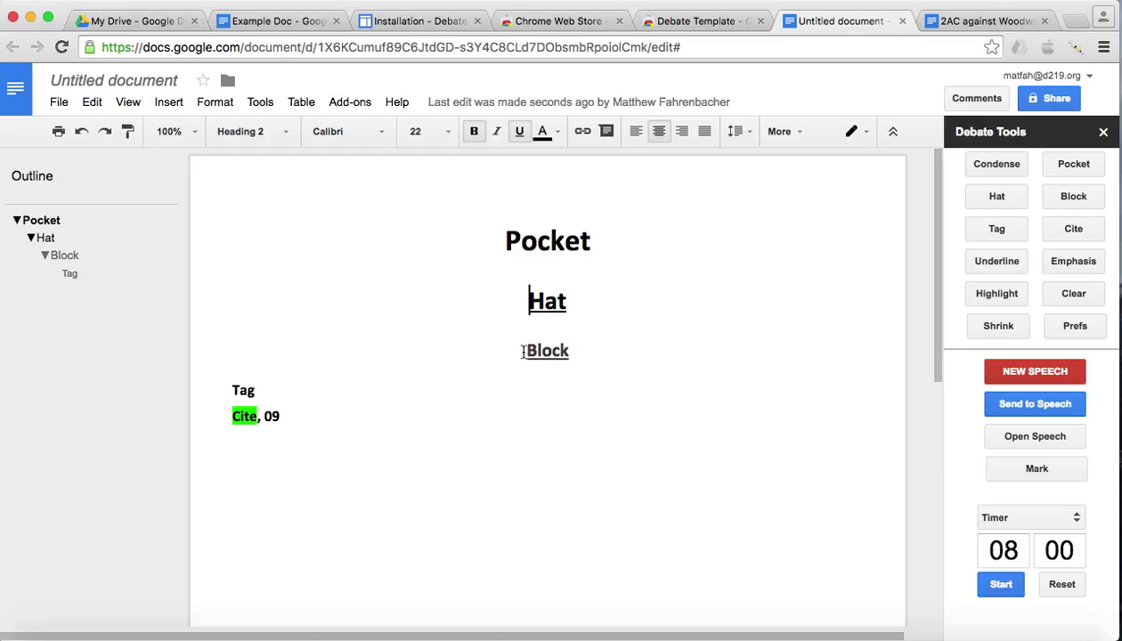
click(347, 102)
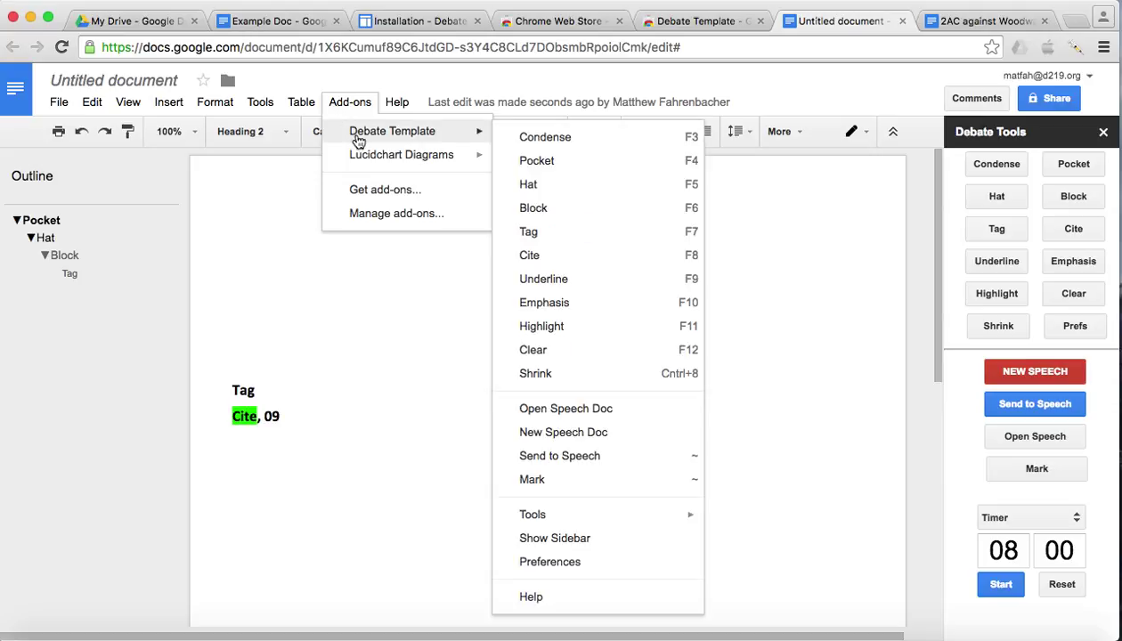
click(799, 337)
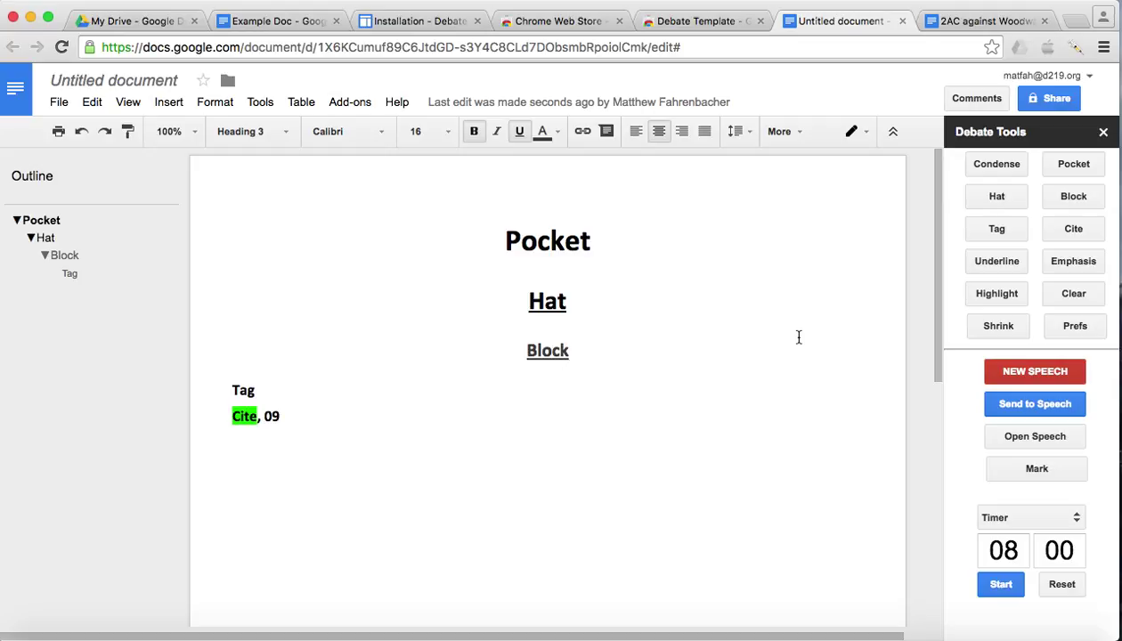
click(1076, 47)
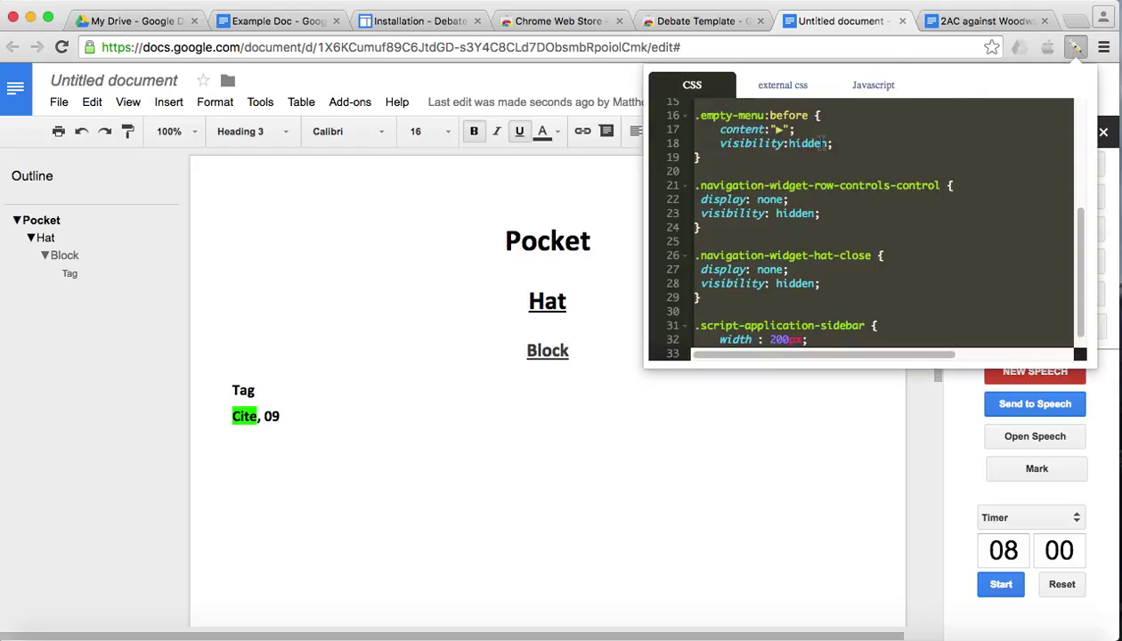
scroll(792, 166, up, 5)
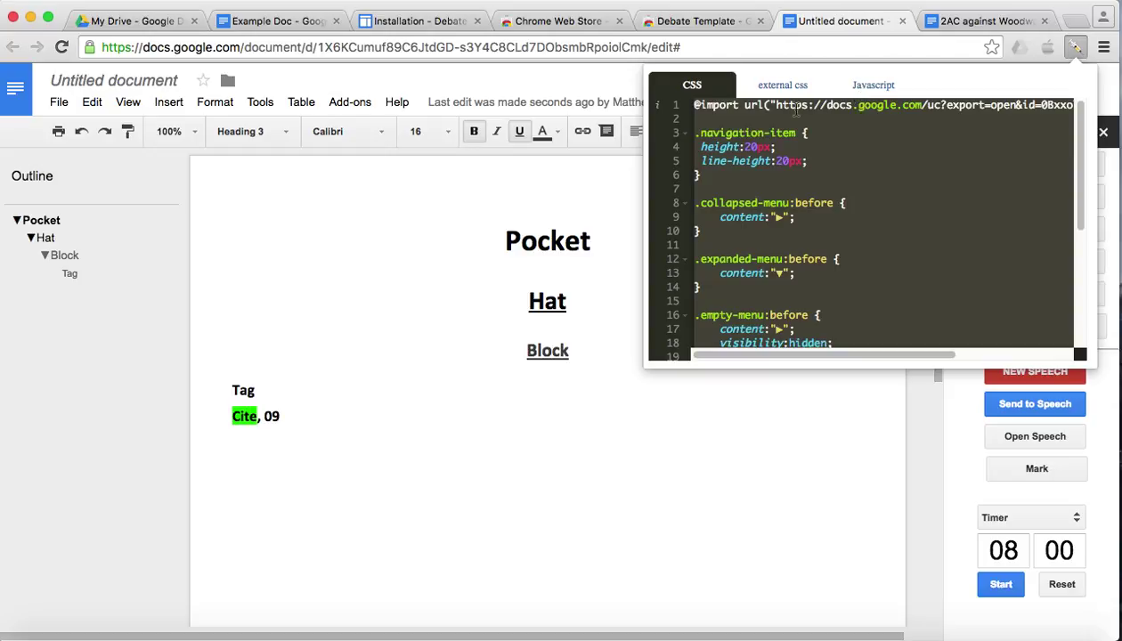
drag(777, 105, 1058, 103)
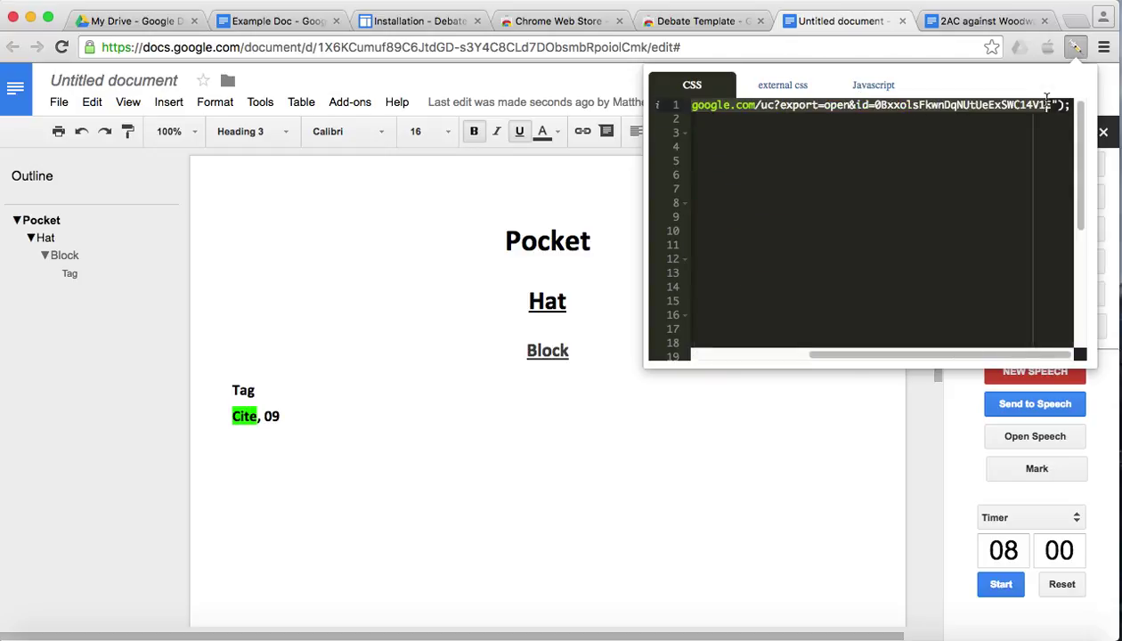
scroll(947, 175, left, 10)
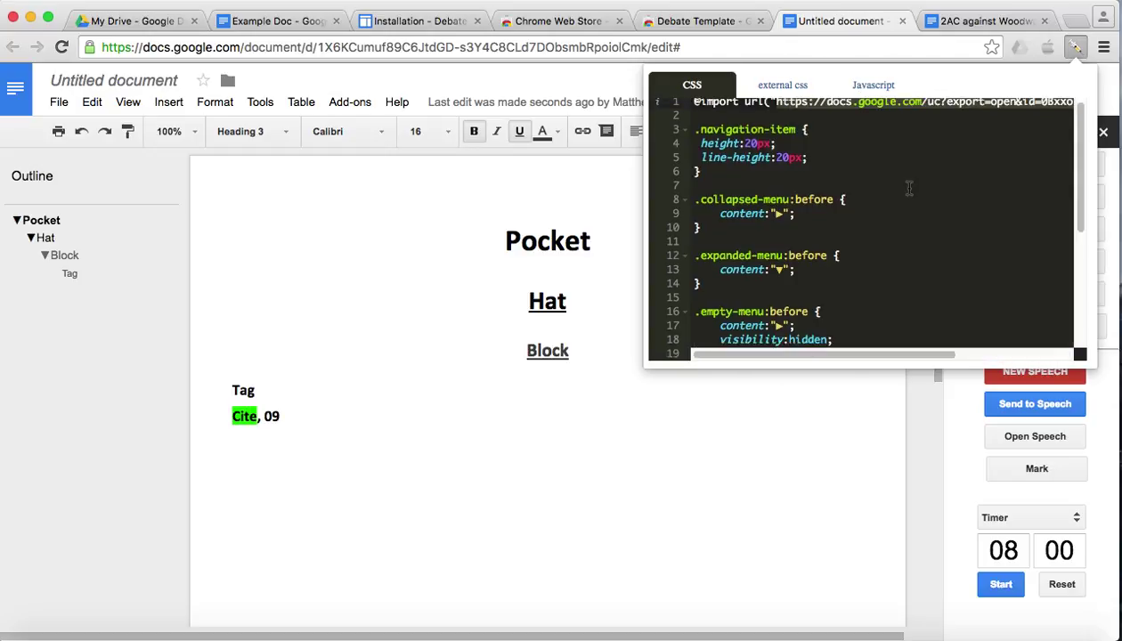
click(805, 120)
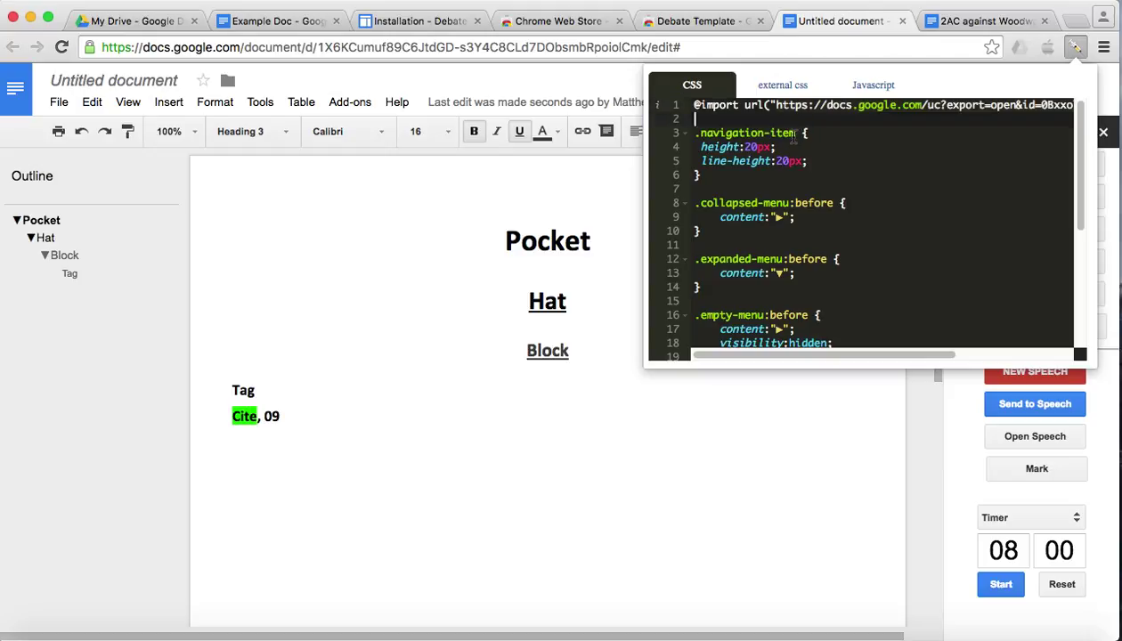
click(866, 86)
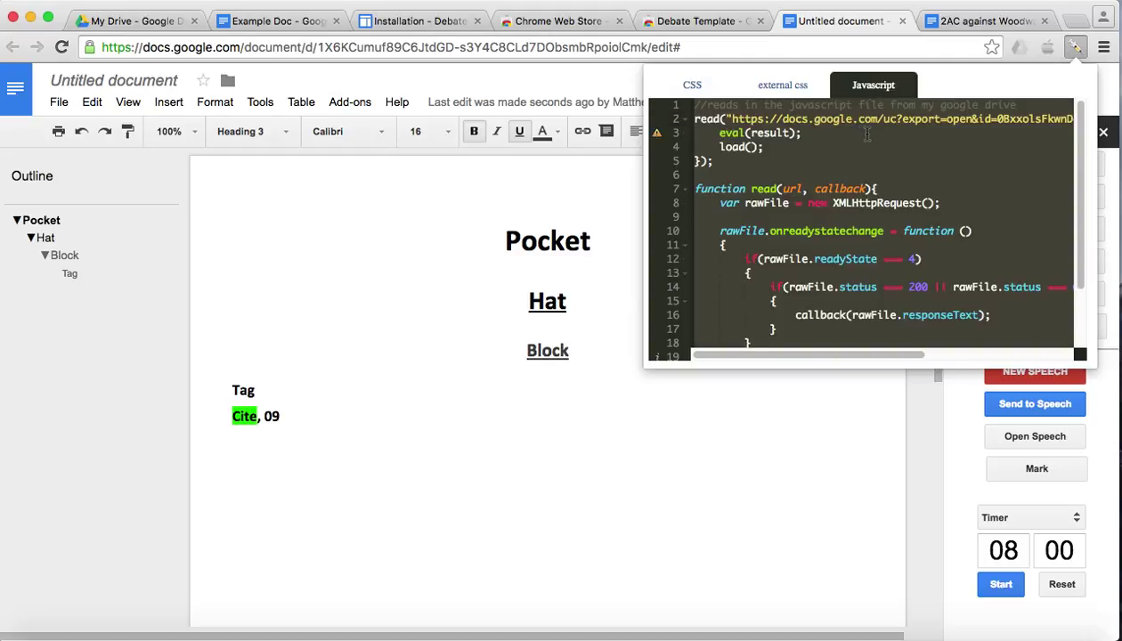
scroll(864, 132, right, 5)
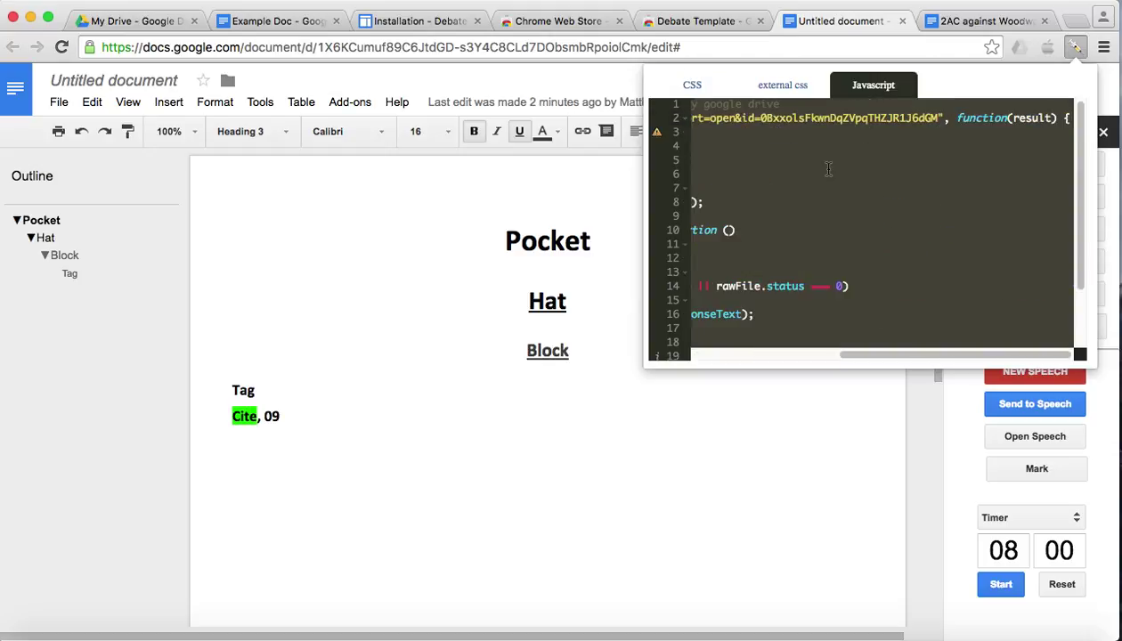
scroll(828, 169, left, 5)
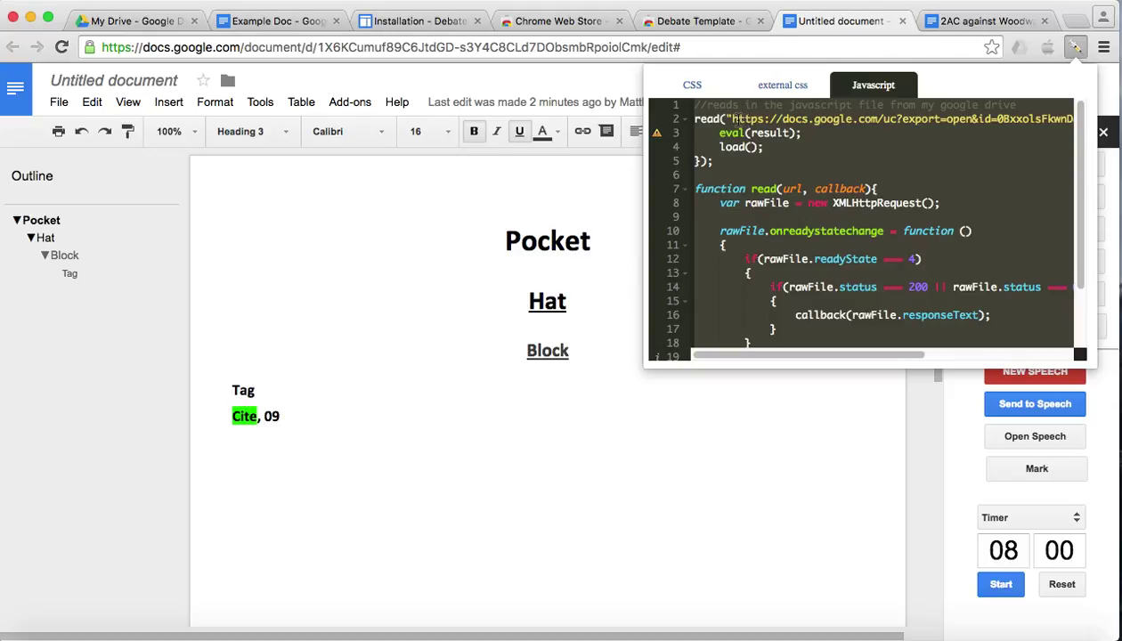
drag(726, 119, 969, 118)
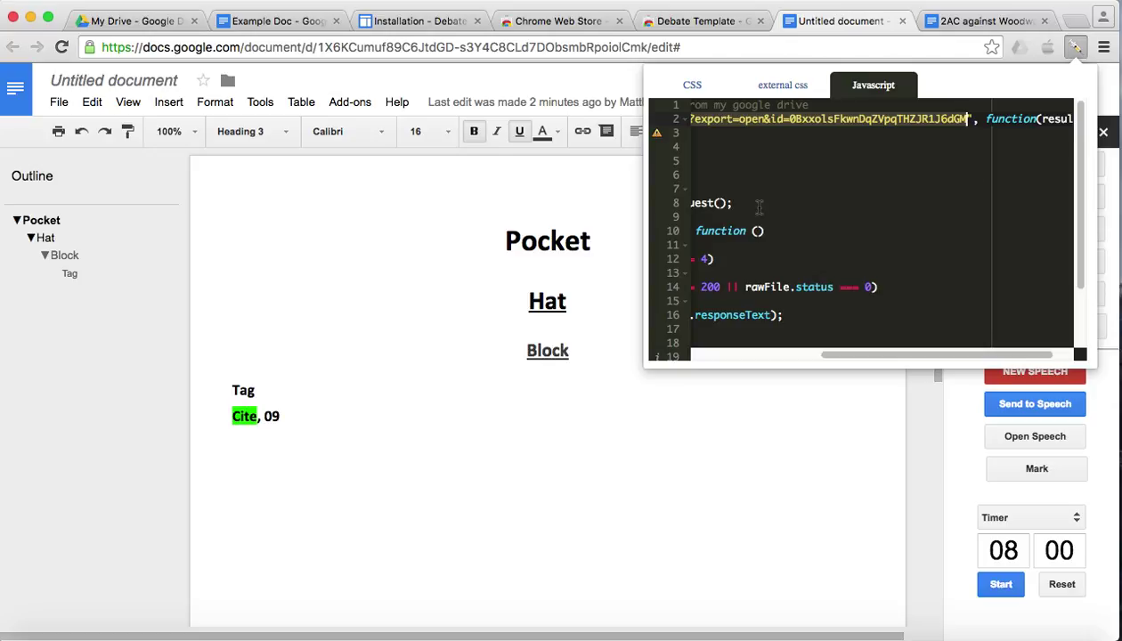
scroll(759, 207, left, 10)
click(736, 185)
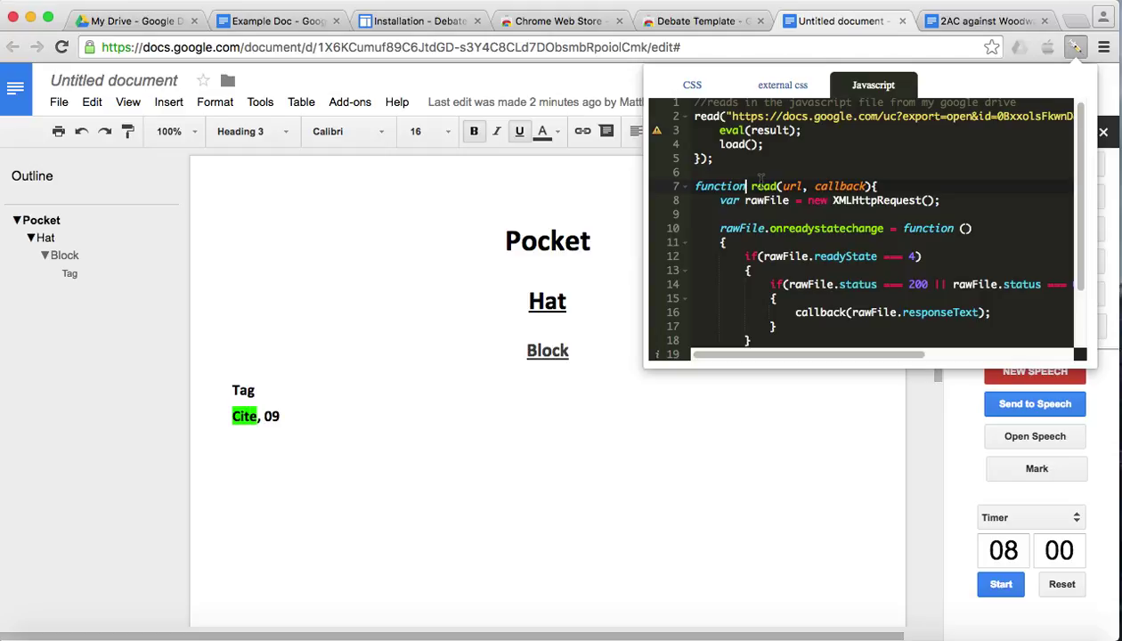
scroll(834, 200, up, 1)
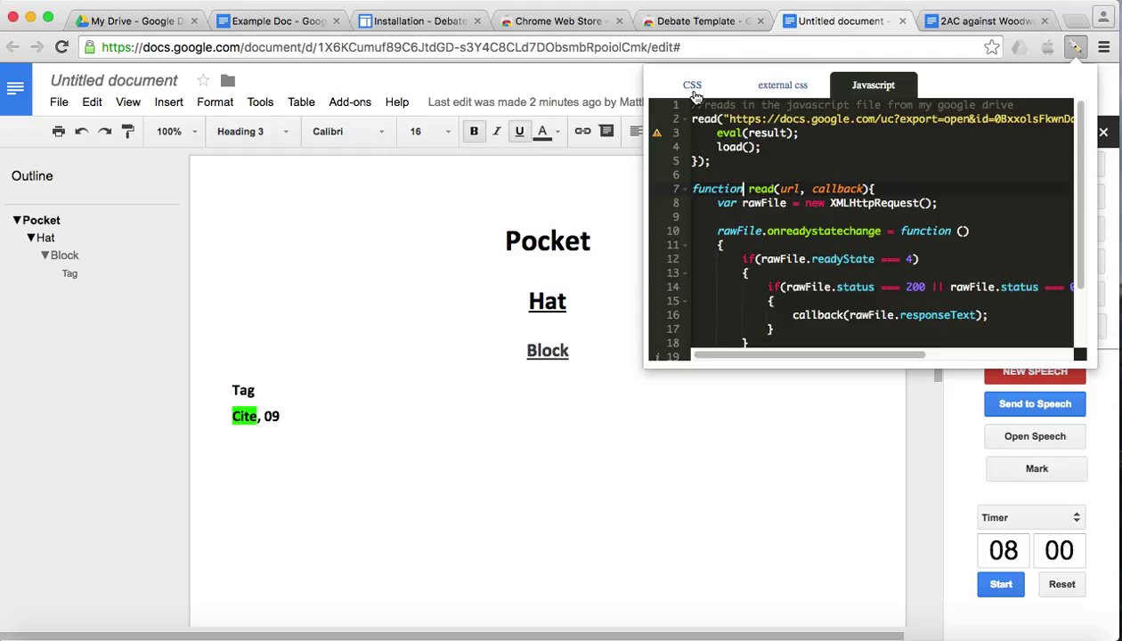
- Back in the document, add an 'email:' line with the contact e-mail address below 'Cite, 09'
click(531, 183)
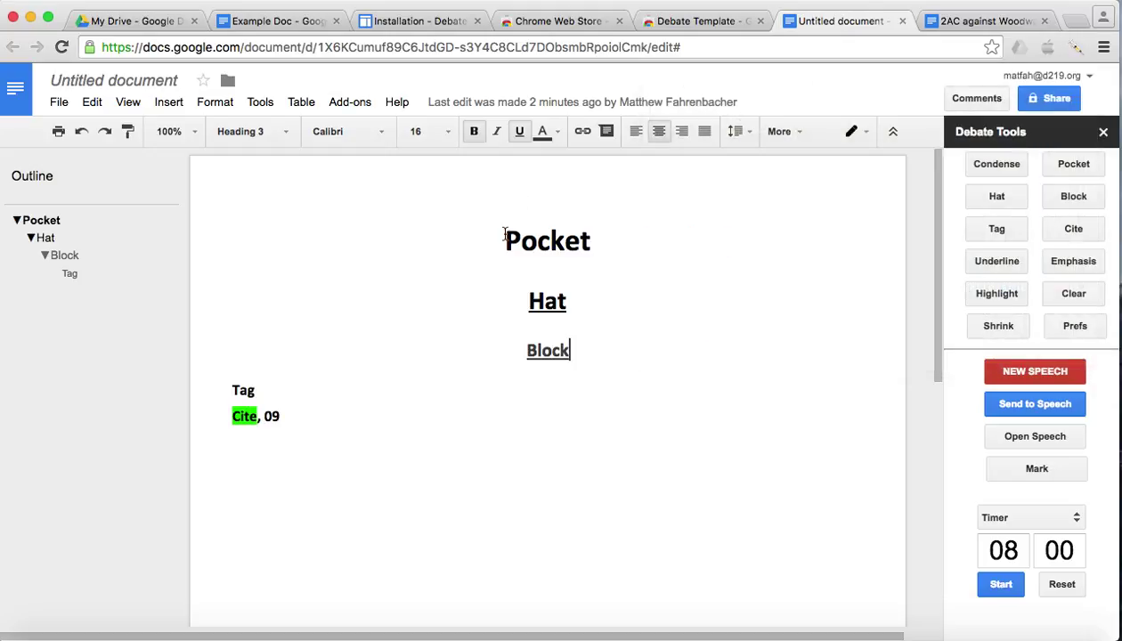
click(505, 236)
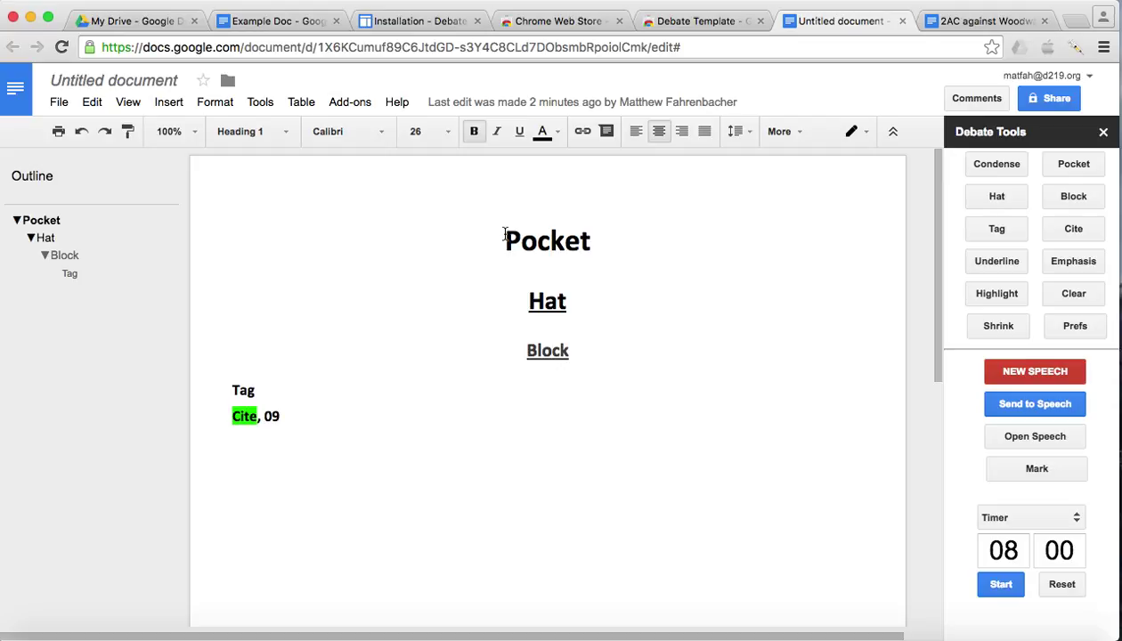
click(453, 425)
key(Return)
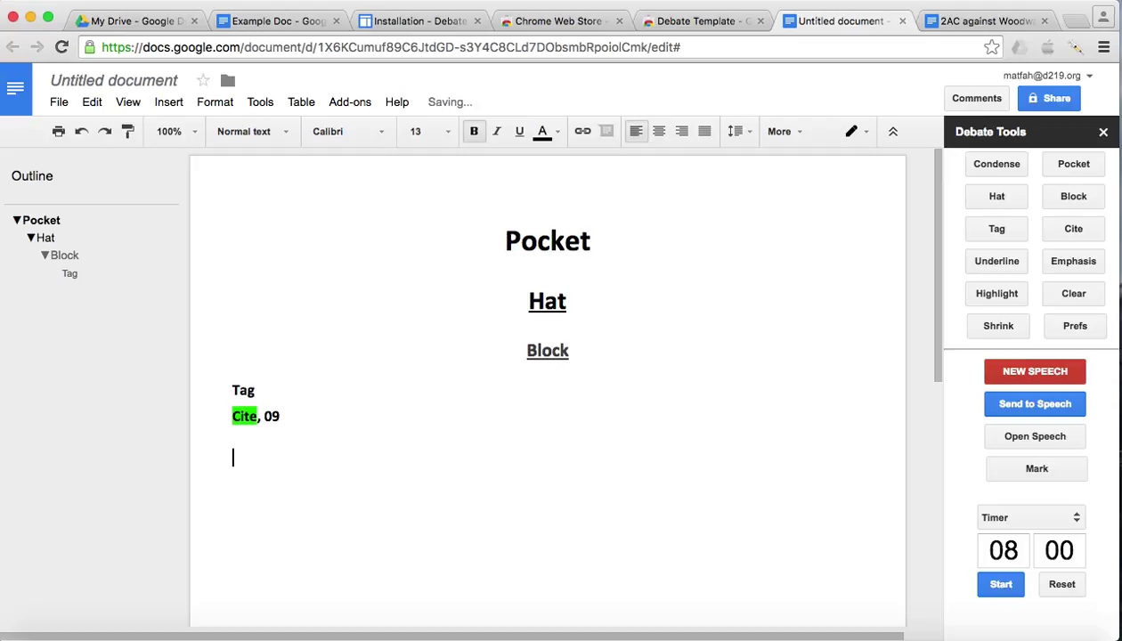
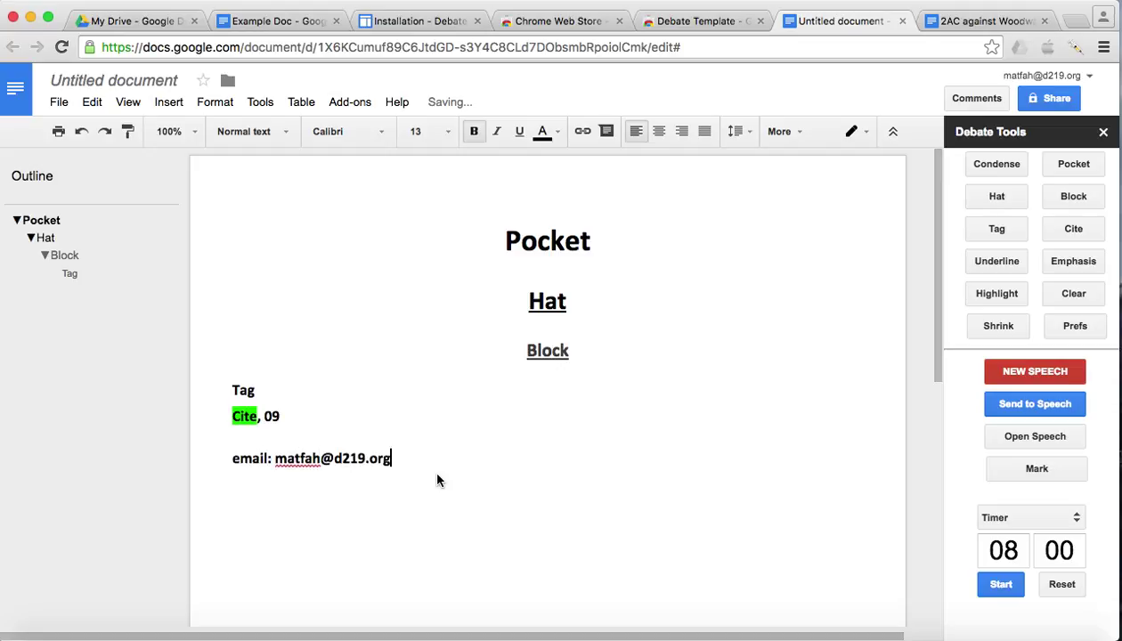
- Clear the bold formatting from the e-mail line so it is plain text
drag(406, 456, 199, 456)
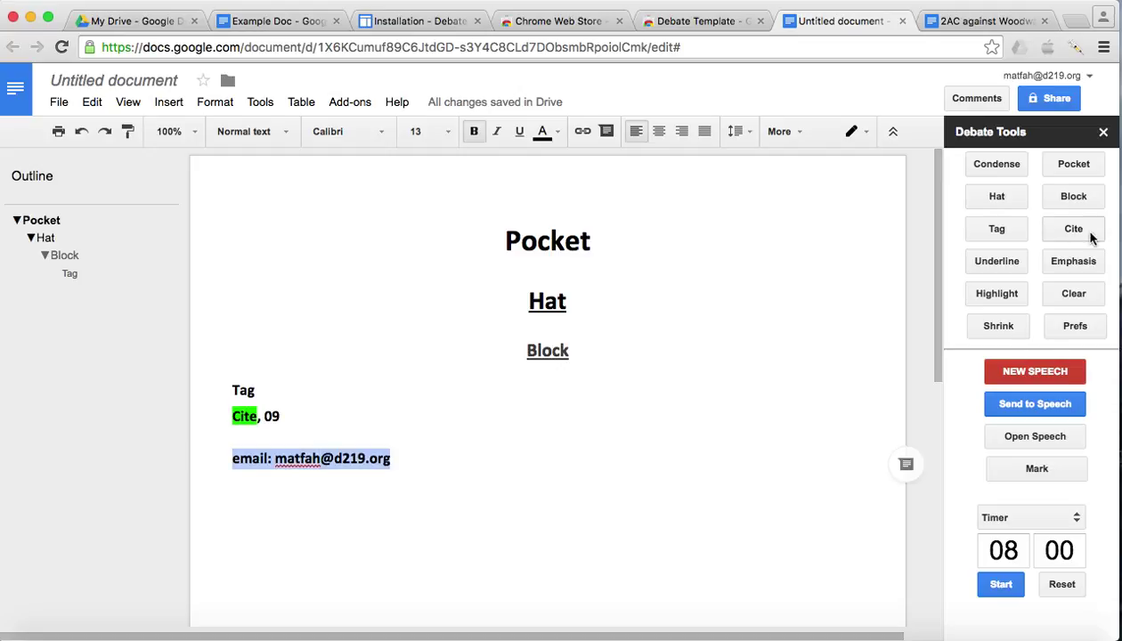
click(1073, 294)
click(390, 414)
drag(374, 457, 267, 456)
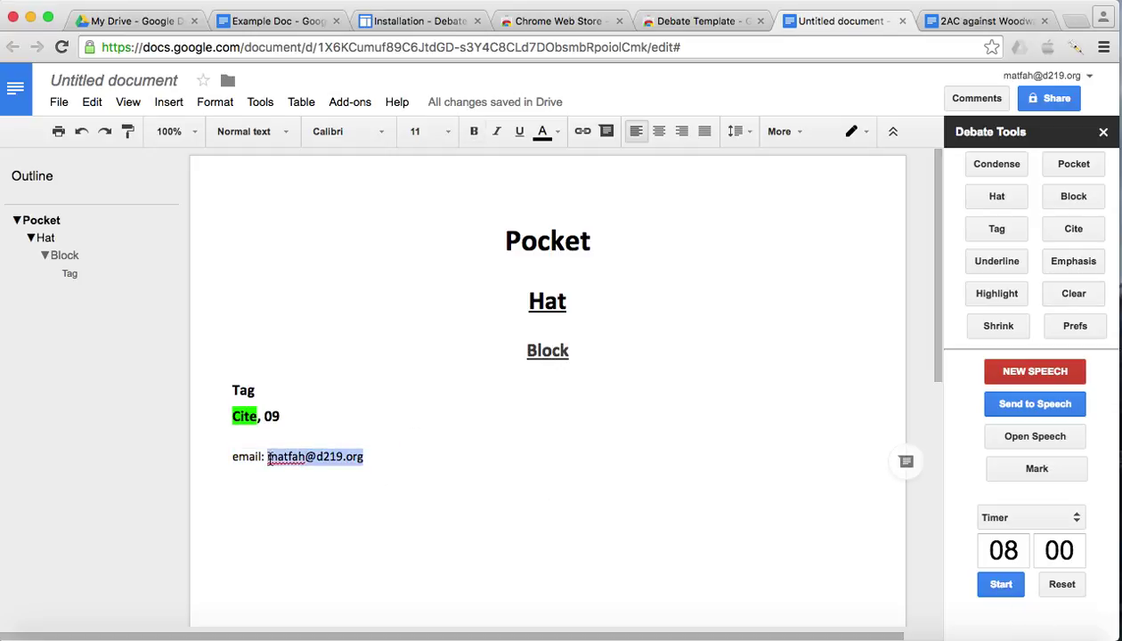
click(550, 496)
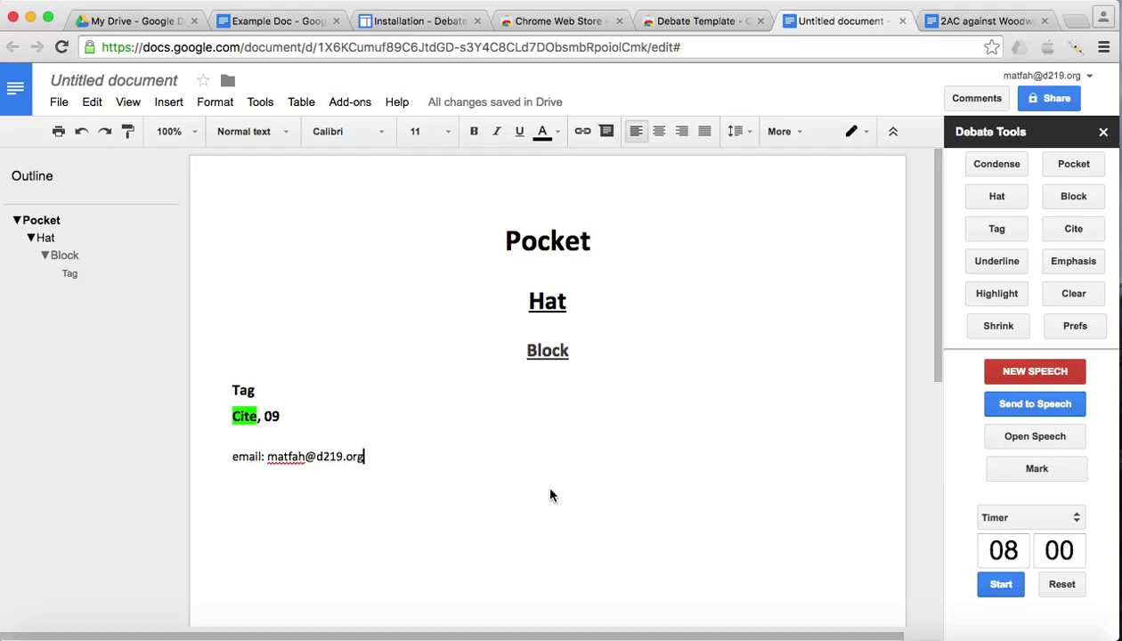